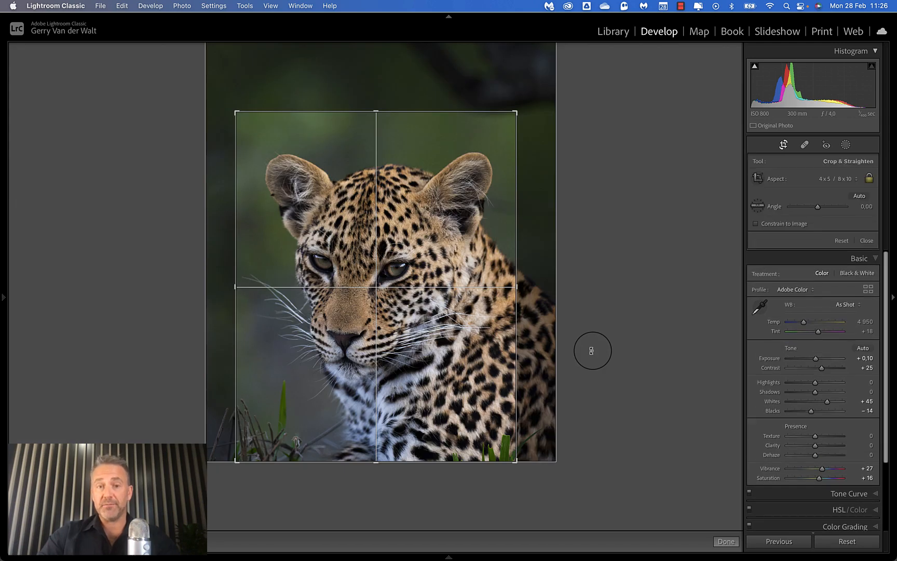
Apply the 4x5 crop to the leopard photo and compare its before and after versions side by side.
key(Return)
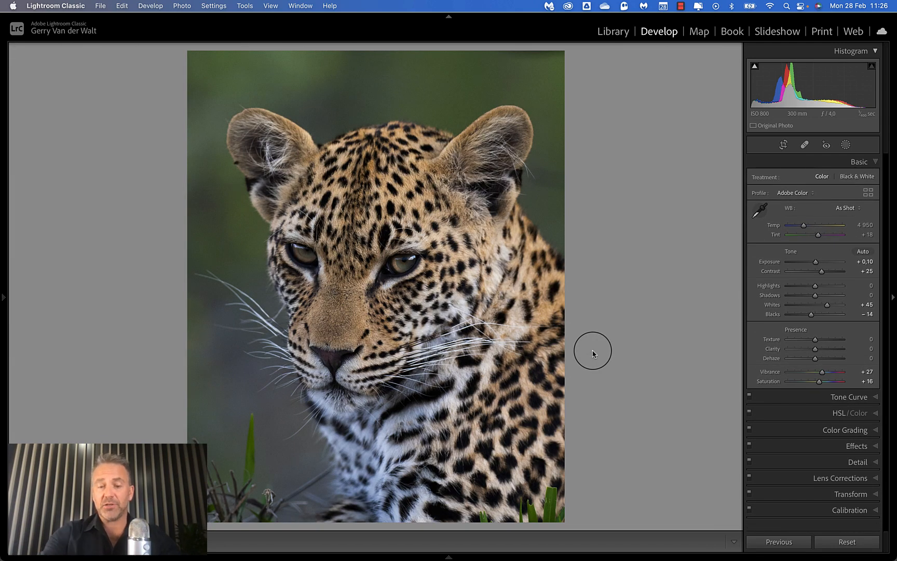
key(y)
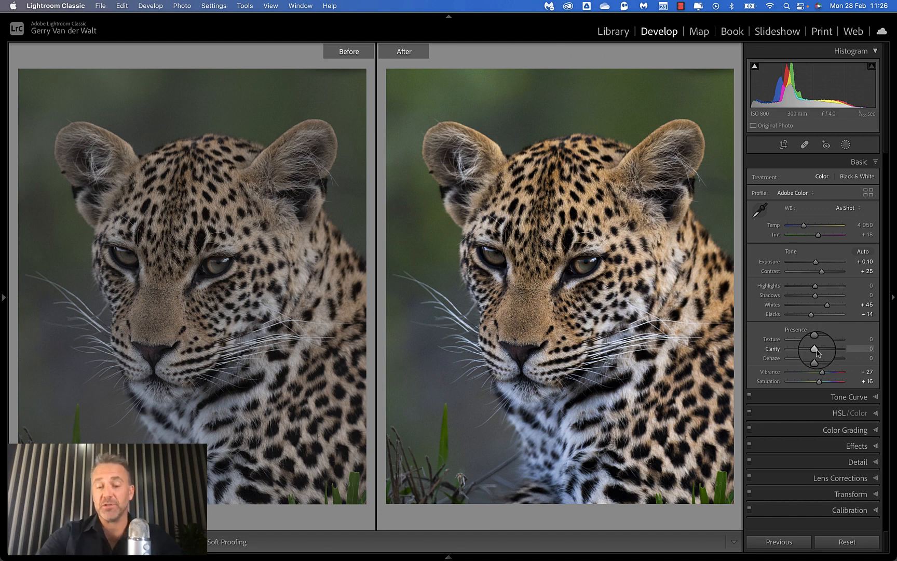
key(y)
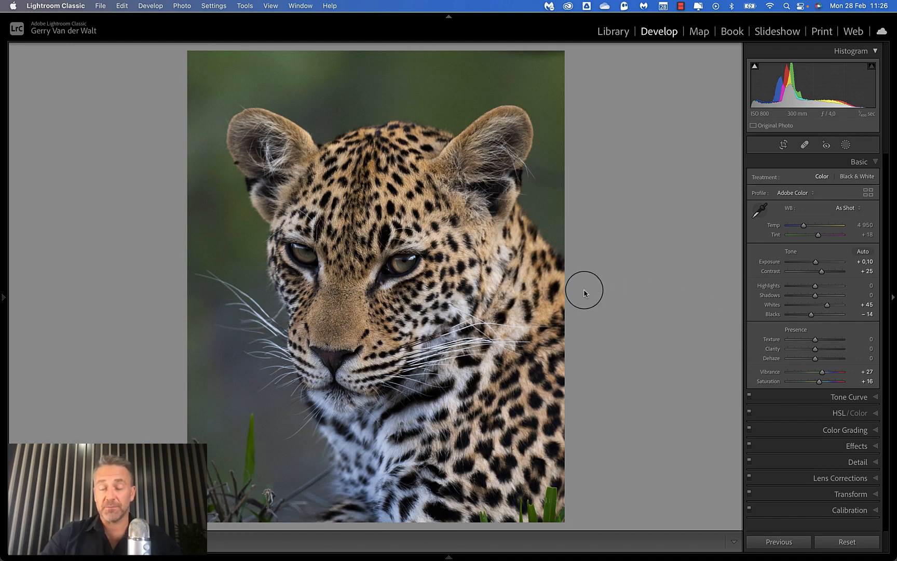
Switch to Photoshop and open the leopard photo in Nik Collection's Silver Efex Pro 3, postponing the software update.
key(ctrl+Up)
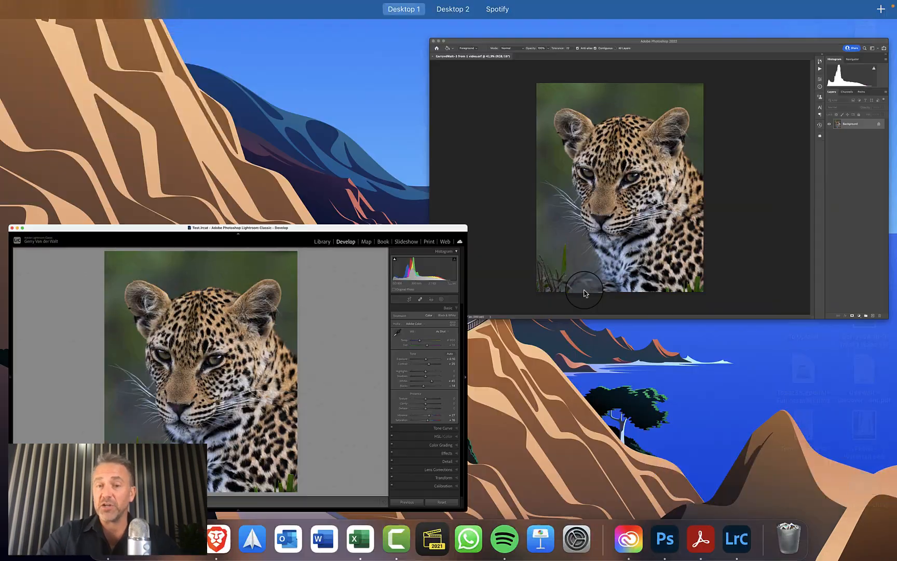
click(541, 213)
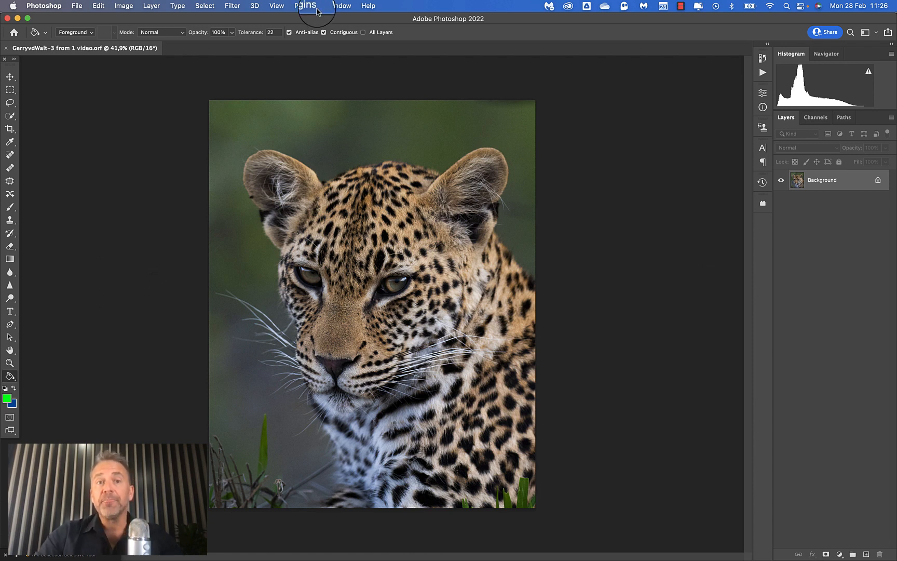
click(232, 6)
mouse_move(234, 234)
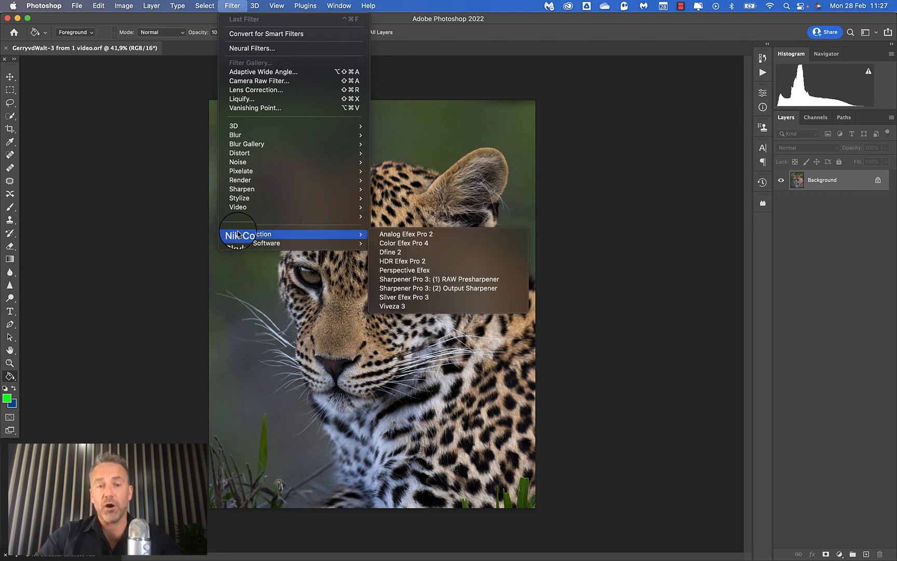
click(430, 298)
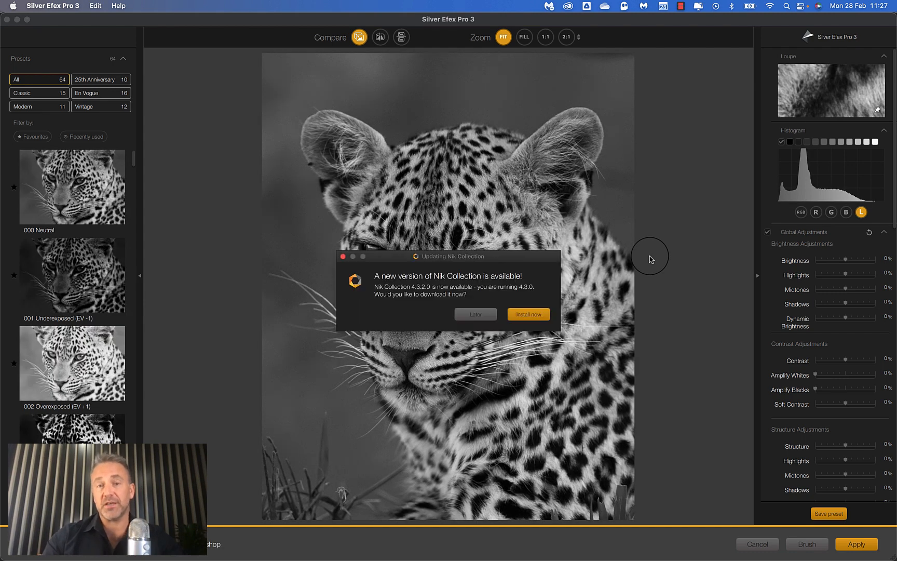
click(475, 314)
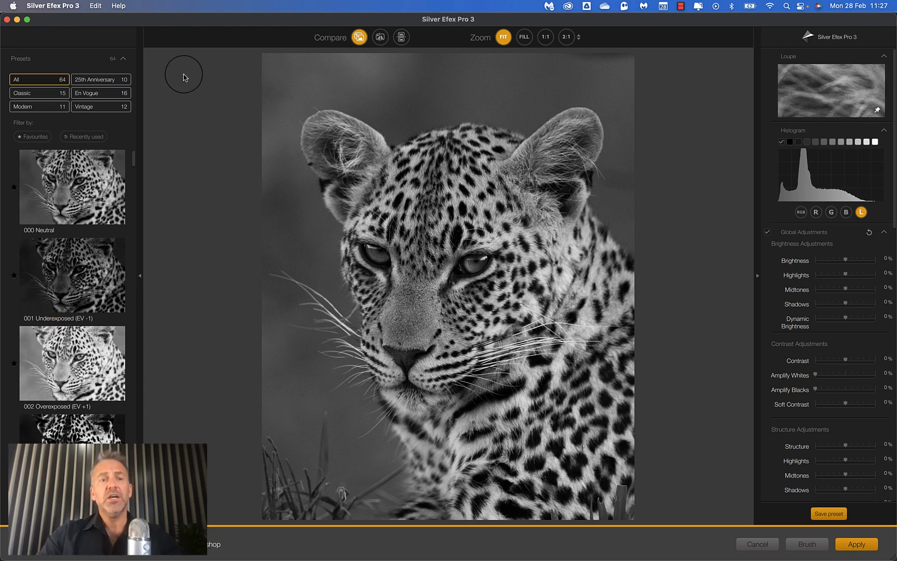
Preview the black-and-white presets from 000 Neutral to 017 Full Spectrum and choose 016 Full Dynamic (smooth).
click(77, 184)
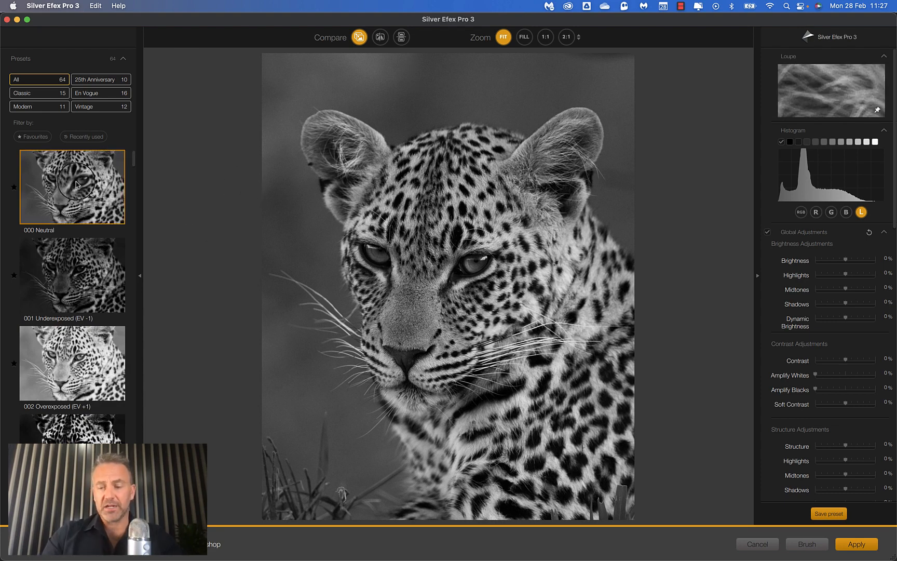
key(Down)
key(Down)
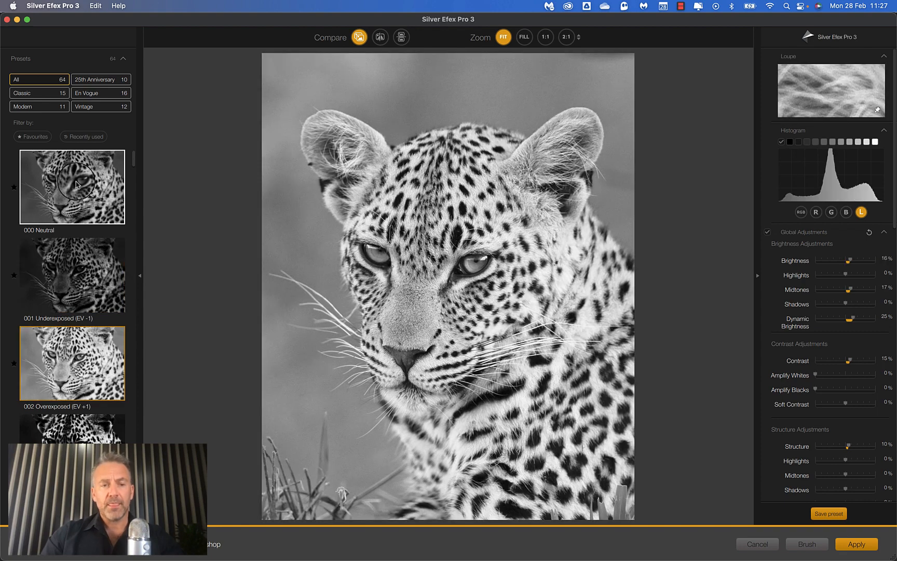
key(Down)
key(Down)
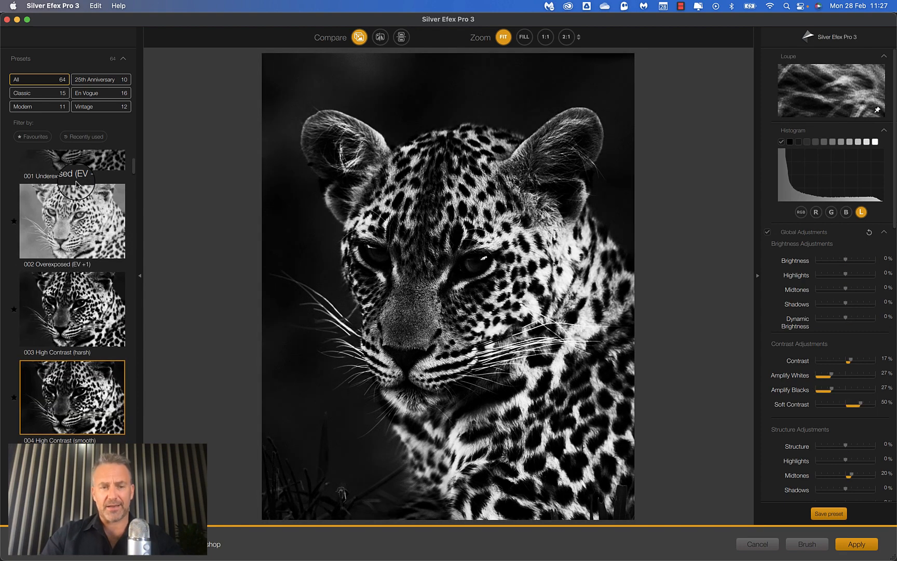
key(Down)
key(Down)
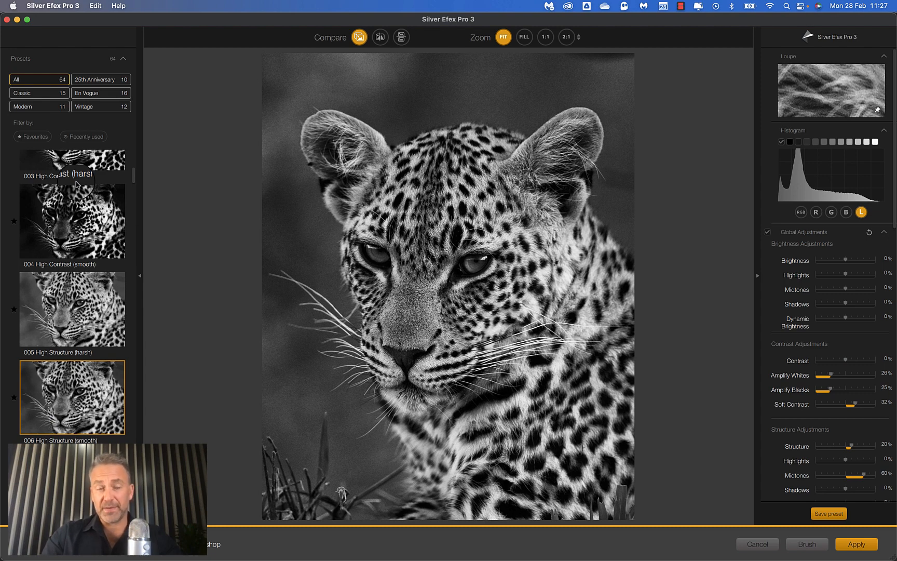
key(Down)
key(Down)
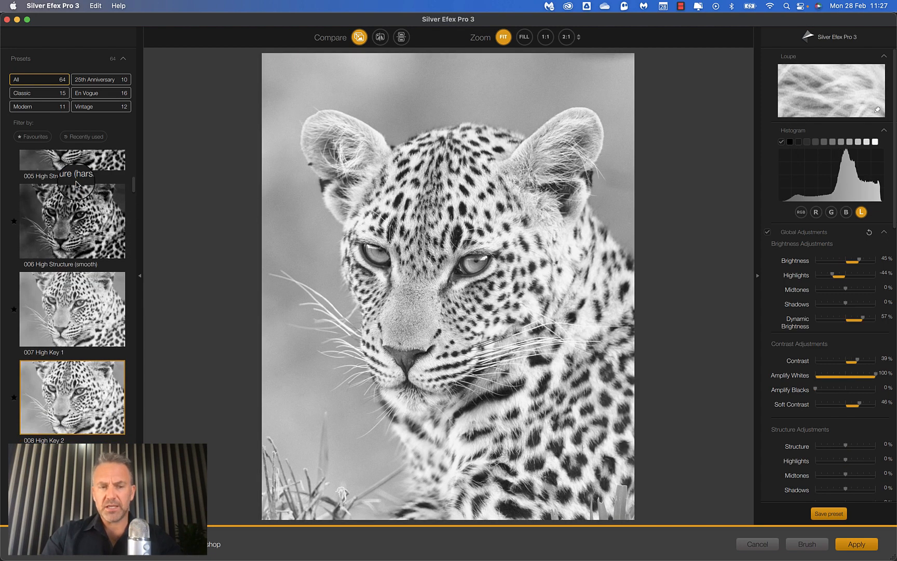
key(Down)
key(Down)
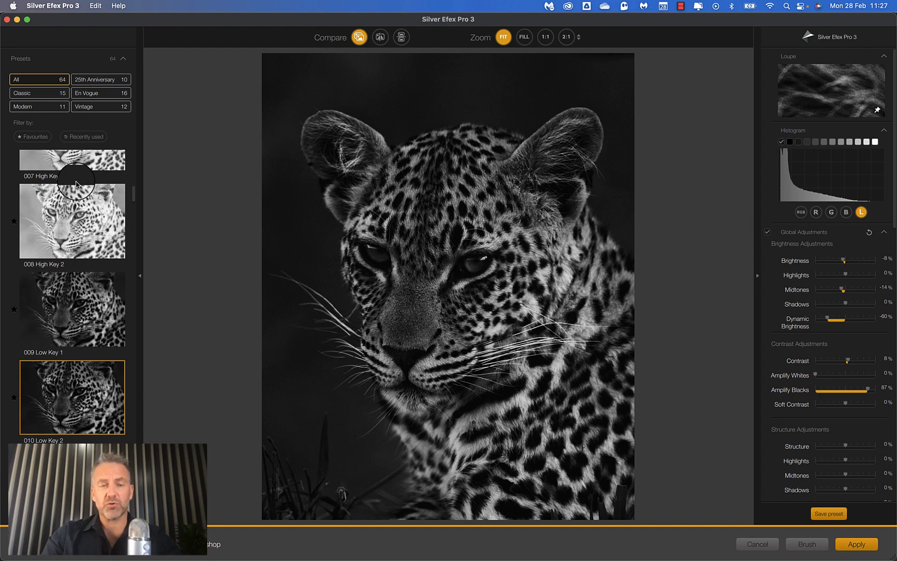
key(Down)
key(Down)
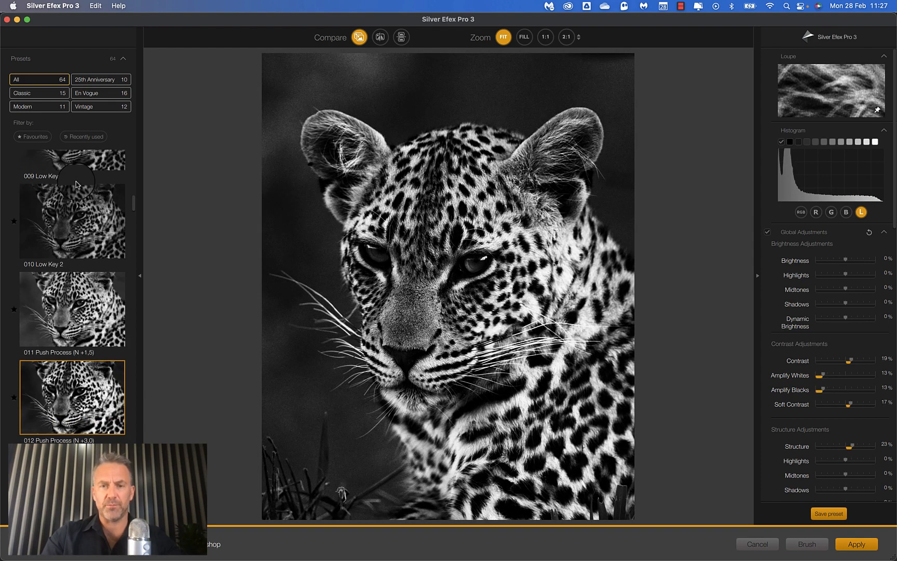
key(Down)
key(Down)
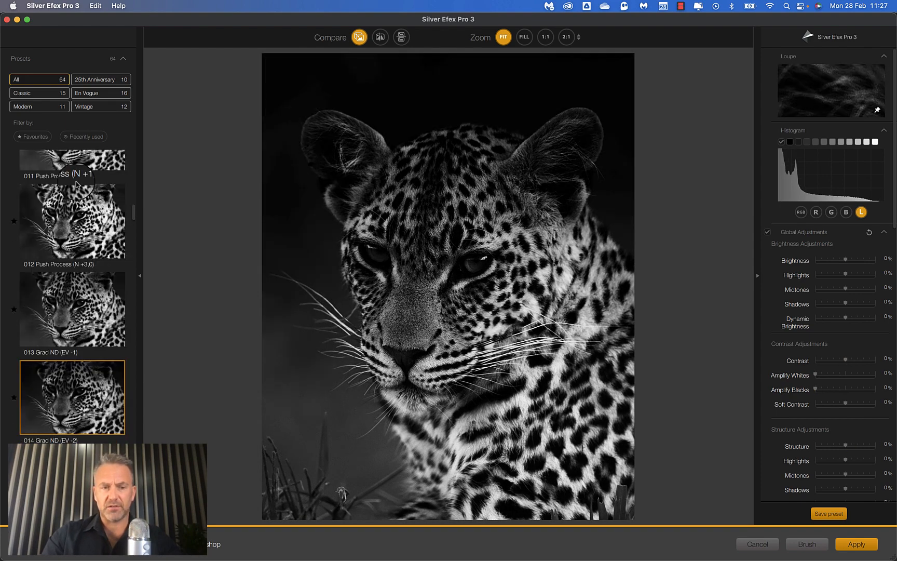
key(Down)
key(Down)
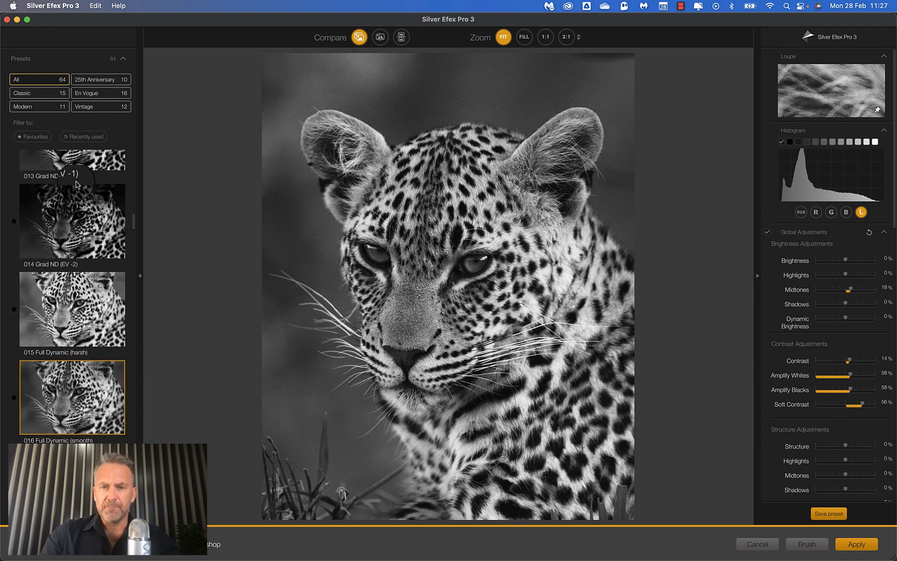
key(Down)
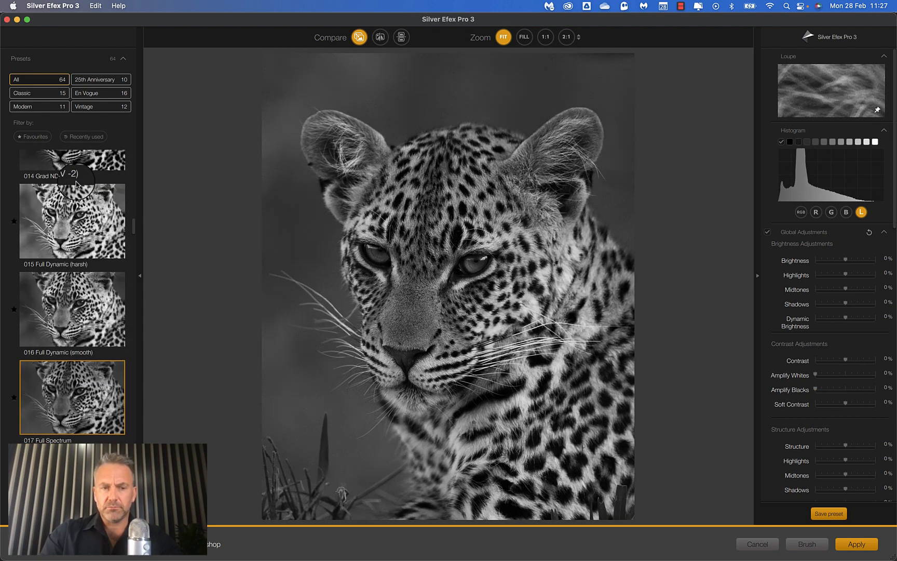
key(Up)
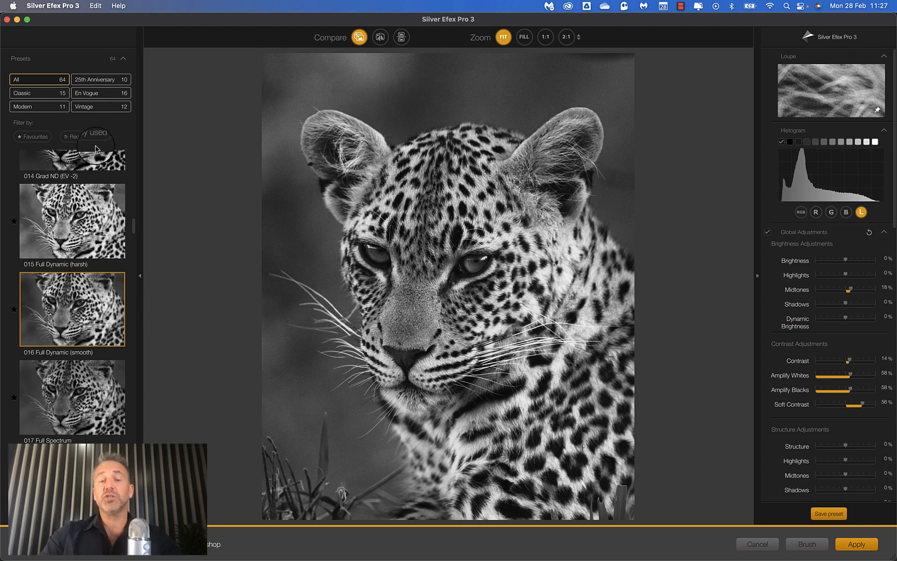
Compare the photo before and after the preset in split view, moving the divider to the photo's left edge.
click(380, 37)
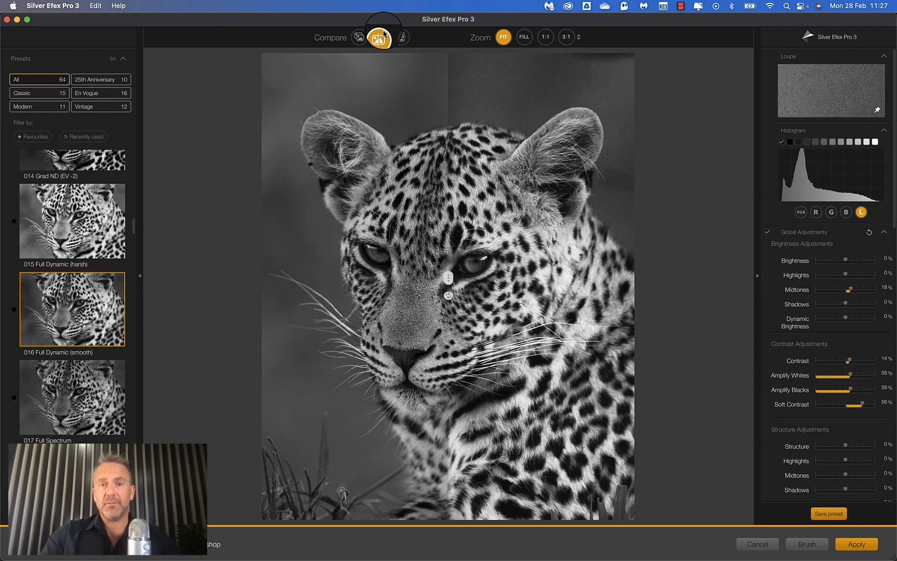
drag(449, 280, 263, 283)
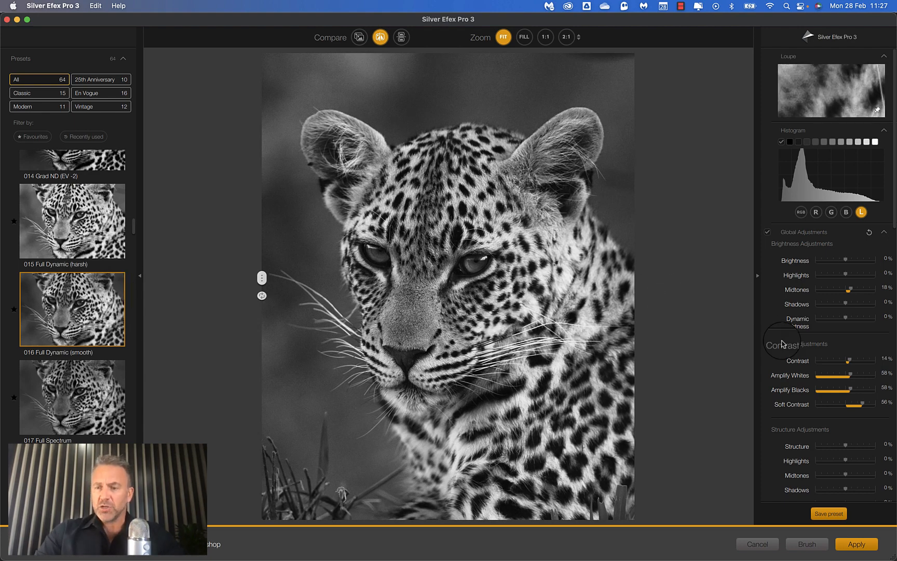
scroll(783, 345, down, 5)
scroll(784, 344, up, 5)
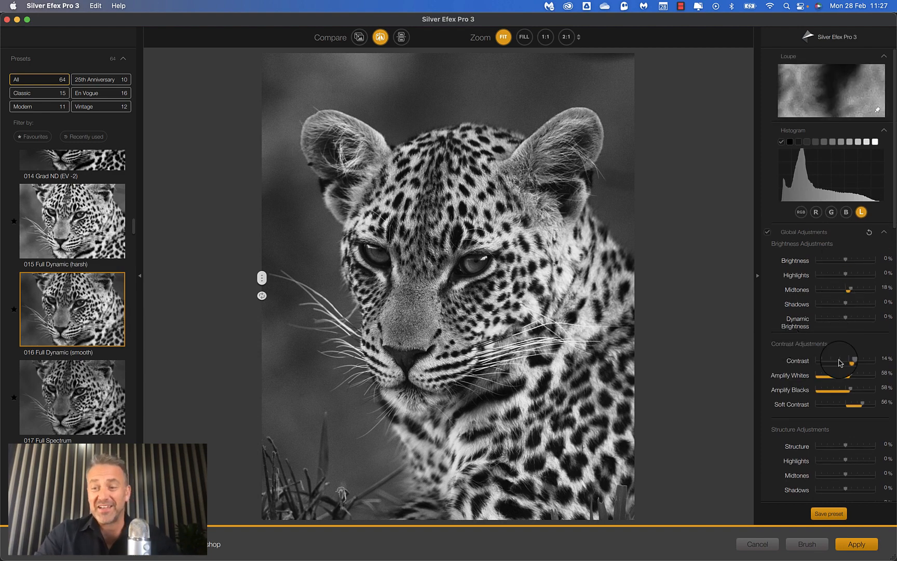
Set Amplify Blacks to 60% and the structure adjustment for Highlights to 23%.
mouse_move(850, 390)
mouse_down()
mouse_move(863, 392)
mouse_move(852, 393)
mouse_up()
scroll(853, 393, down, 5)
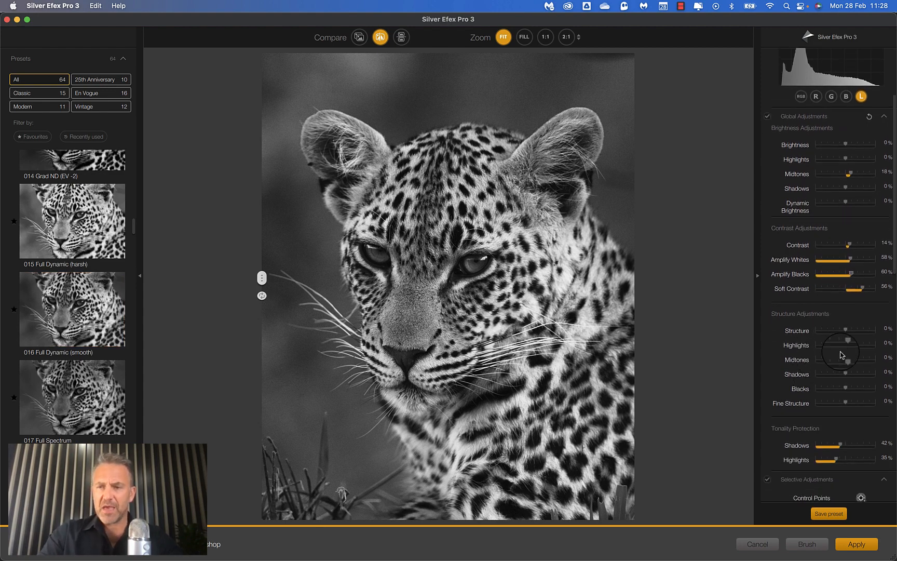
drag(848, 348, 853, 349)
Try different color filters on the photo, choose the red one and set its strength to 54%.
scroll(853, 349, down, 3)
scroll(852, 349, down, 5)
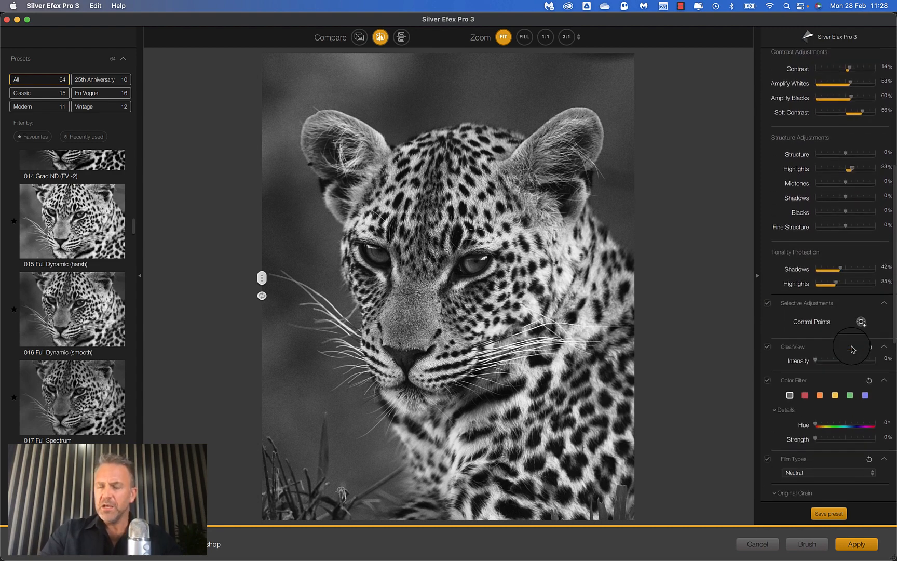
scroll(826, 287, down, 2)
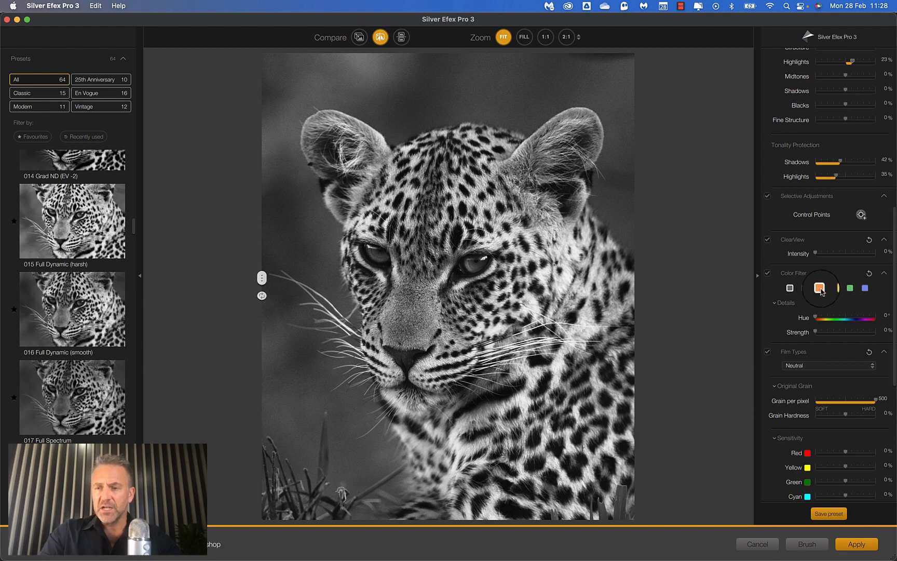
click(805, 290)
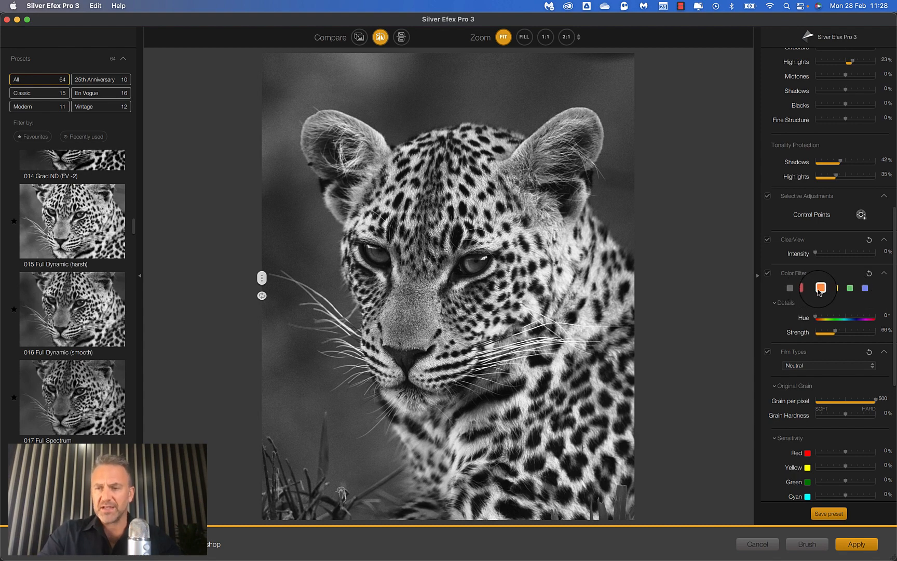
click(820, 290)
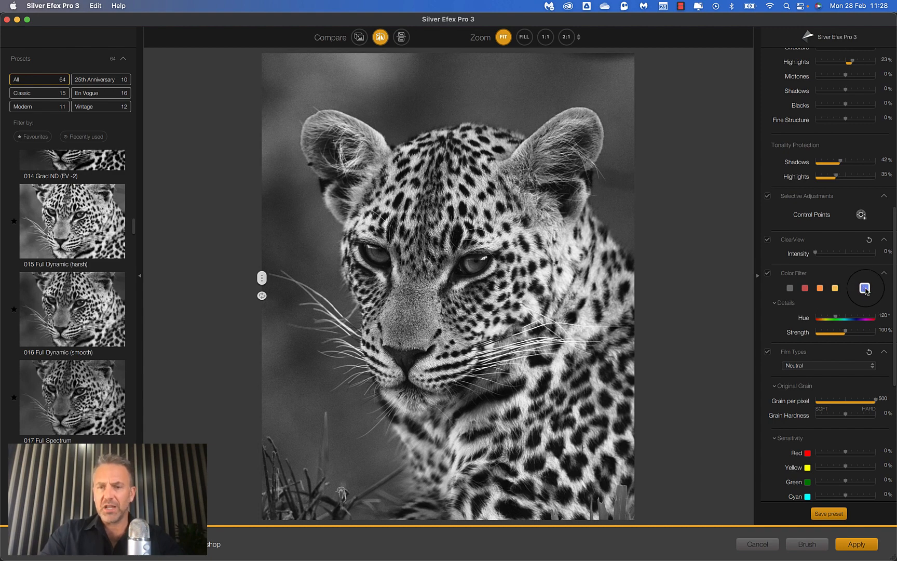
click(805, 289)
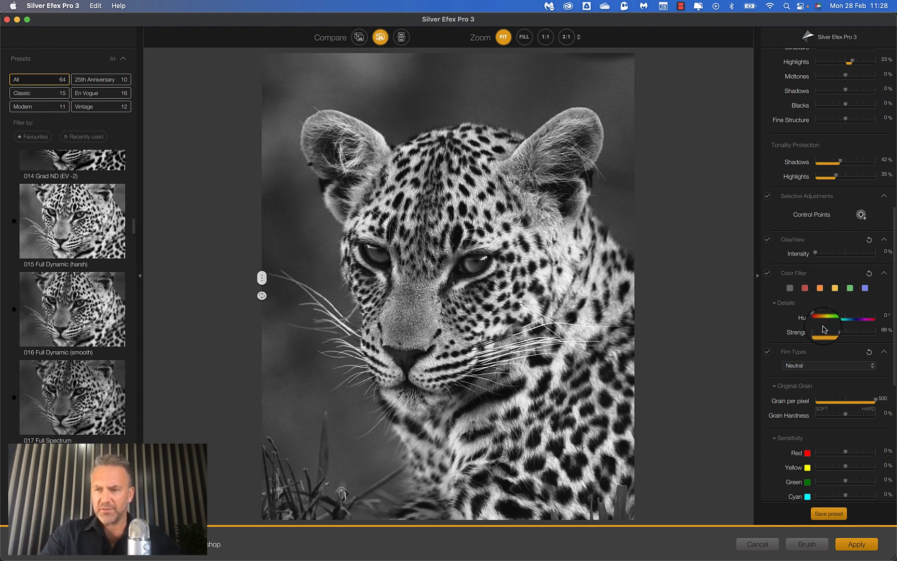
drag(835, 332, 835, 334)
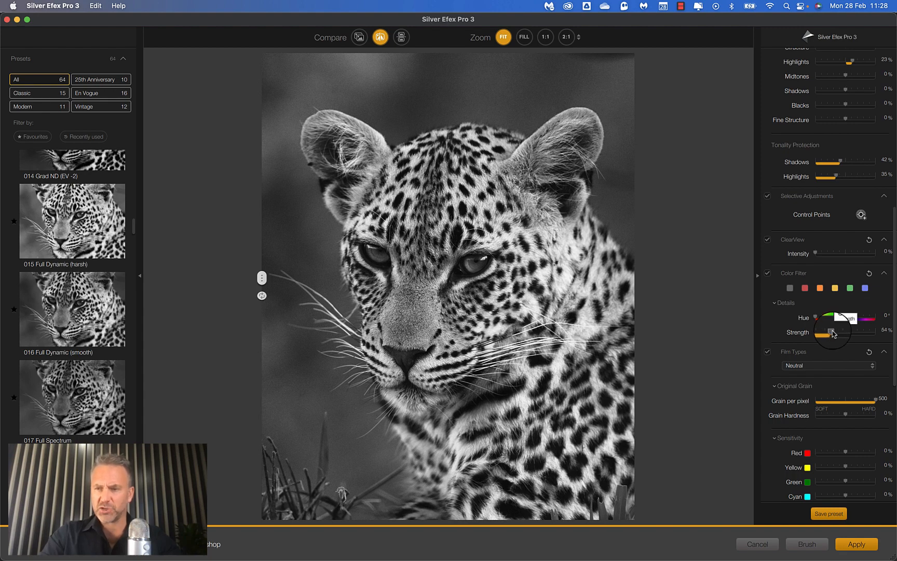
Set the finishing toning to preset 4 and apply the Silver Efex Pro 3 edits to the photo.
scroll(832, 333, down, 10)
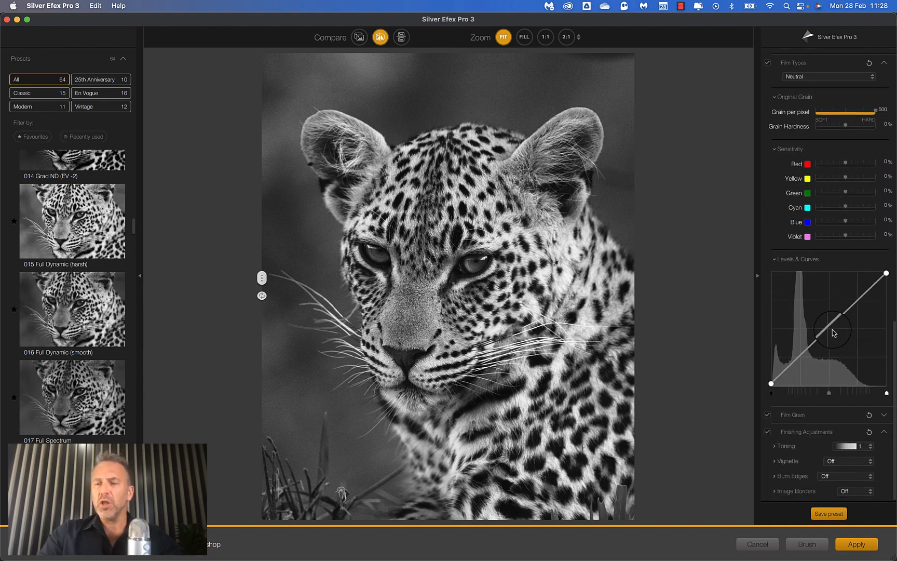
click(863, 448)
click(851, 398)
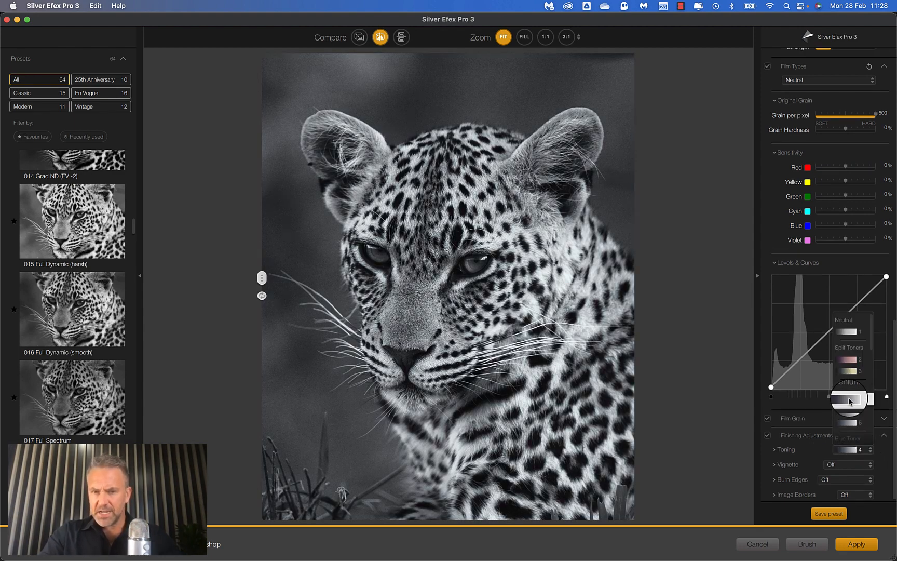
click(851, 398)
drag(262, 280, 240, 286)
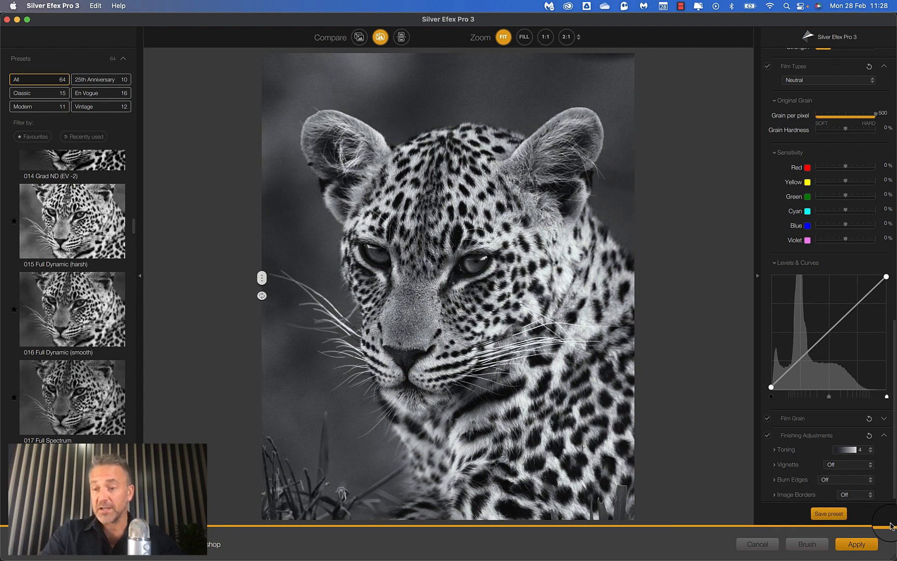
click(854, 546)
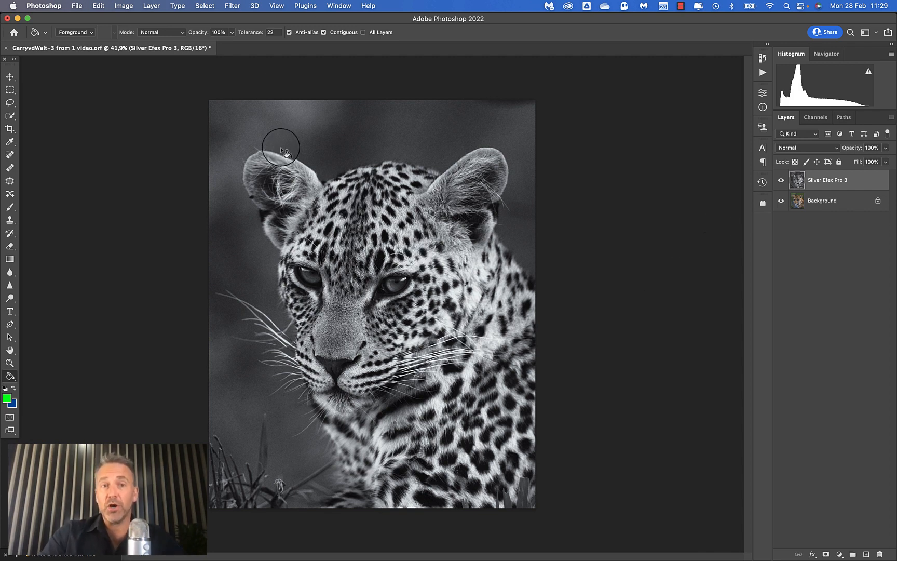
Open the Silver Efex Pro 3 layer in the Camera Raw Filter.
click(232, 6)
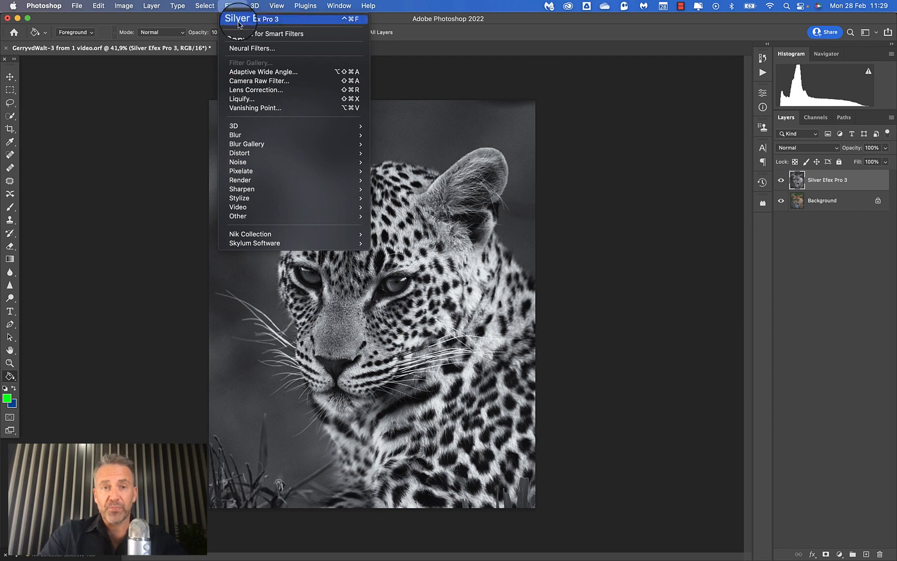
click(261, 83)
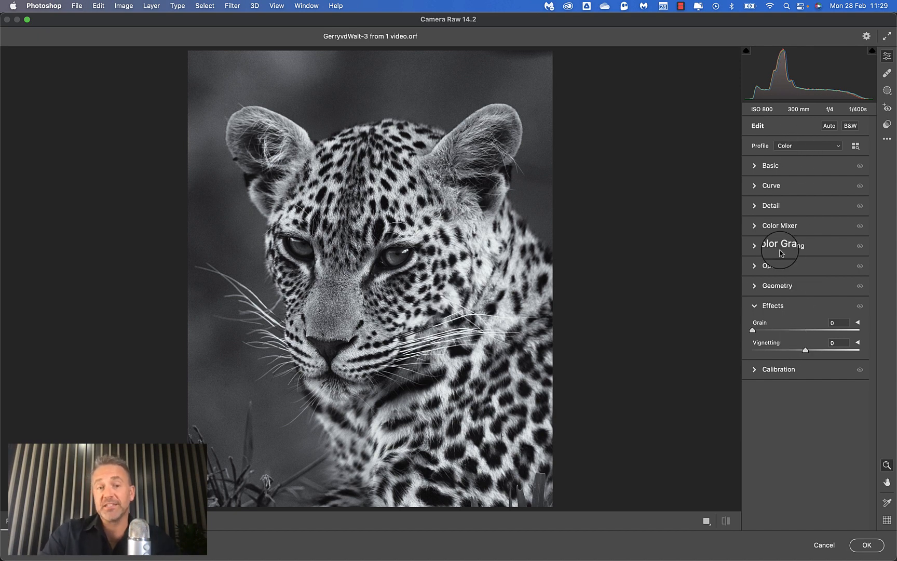
Set Shadows to +17, Blacks to -25 and Exposure to +0.10 for the photo and apply the Camera Raw edits.
click(754, 166)
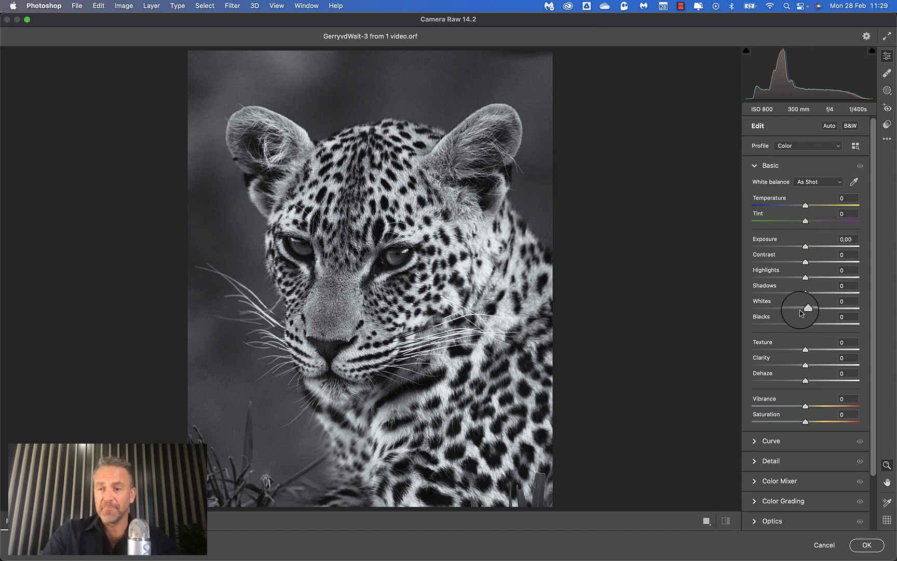
drag(805, 323, 814, 295)
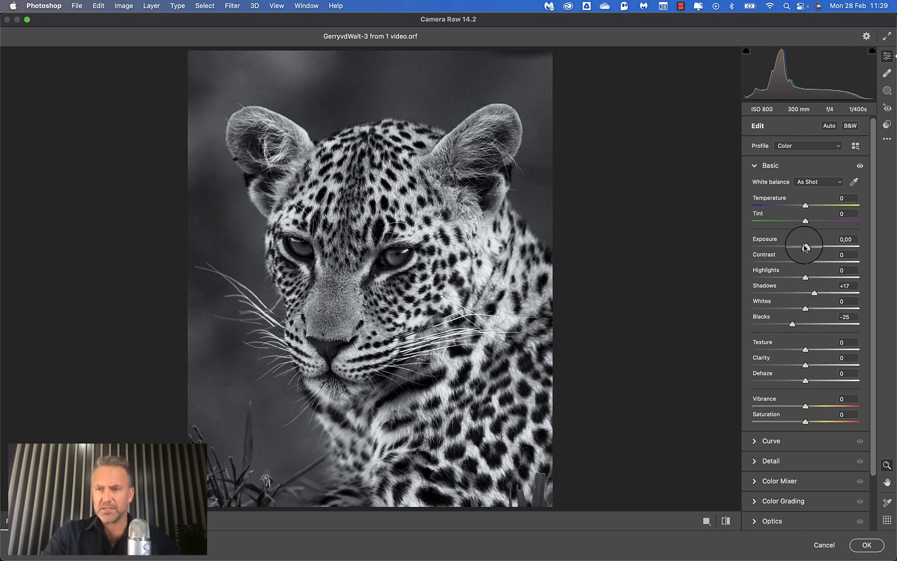
drag(806, 246, 808, 249)
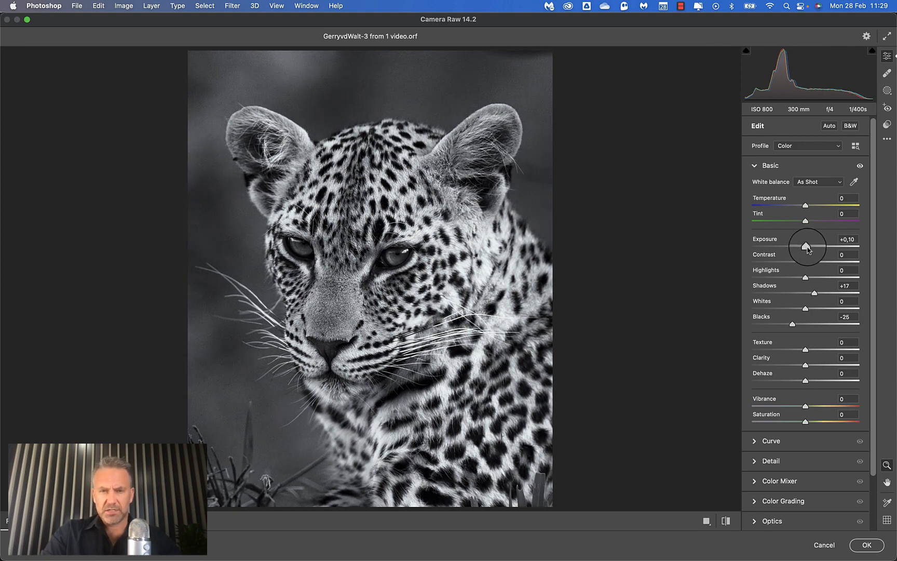
click(868, 547)
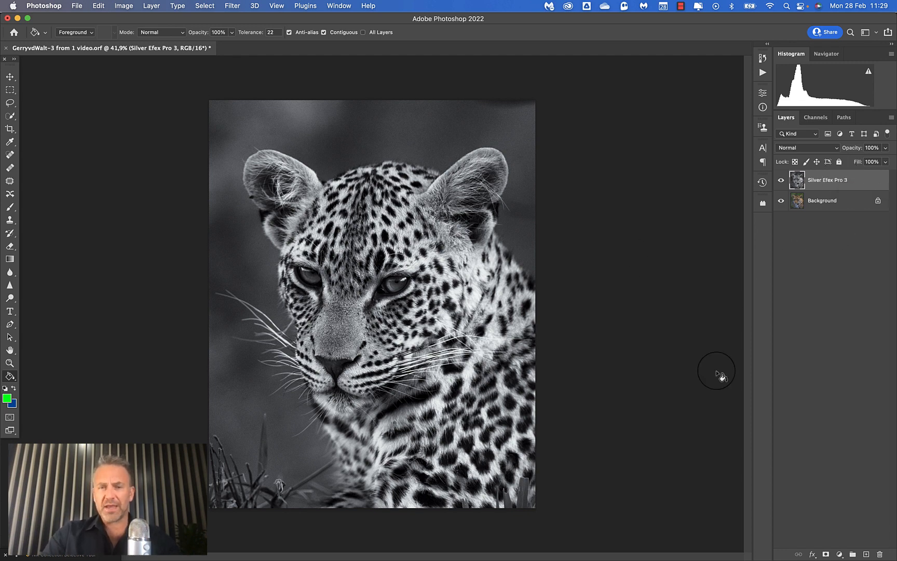
Open the black-and-white layer in Color Efex Pro 4, shift the before/after split off the photo and remove the preloaded Glamour Glow filter.
click(232, 5)
mouse_move(247, 232)
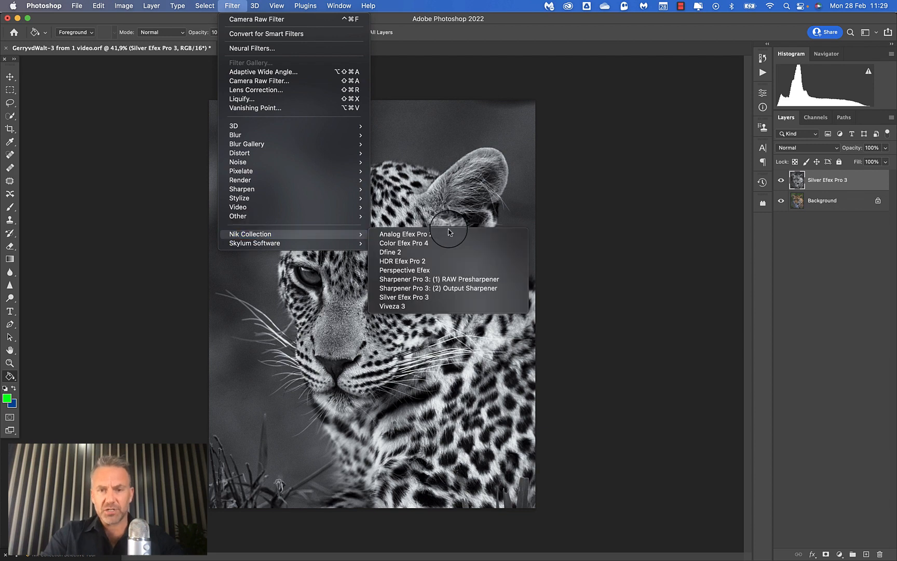
click(420, 244)
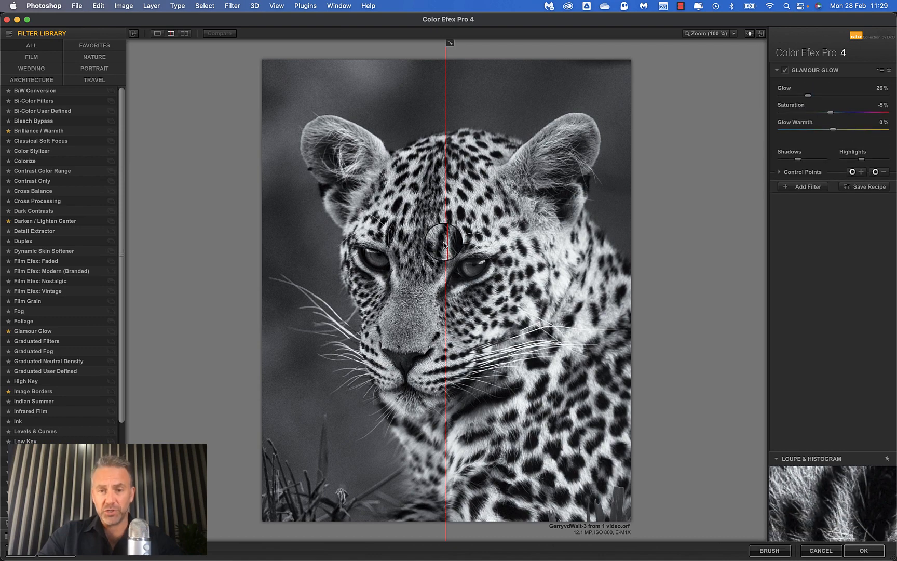
drag(444, 244, 176, 270)
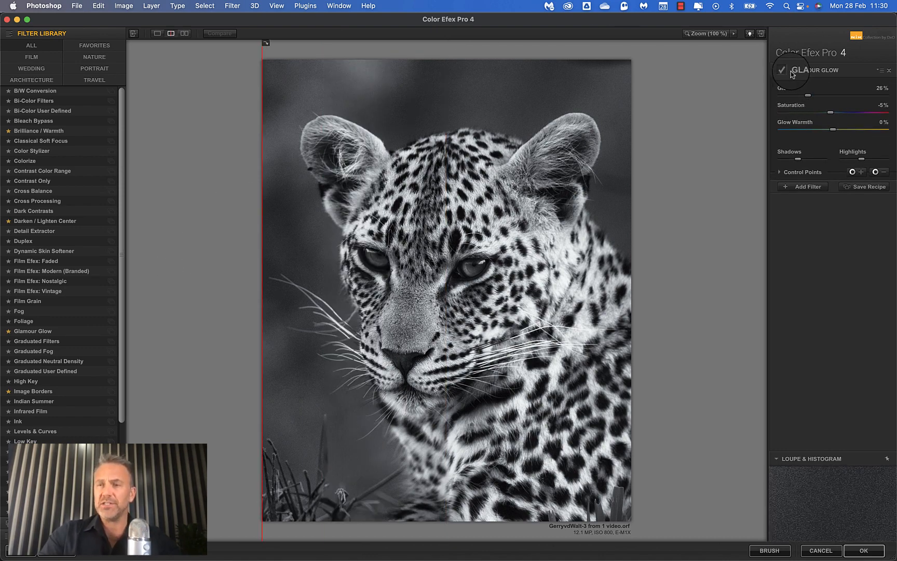
click(890, 70)
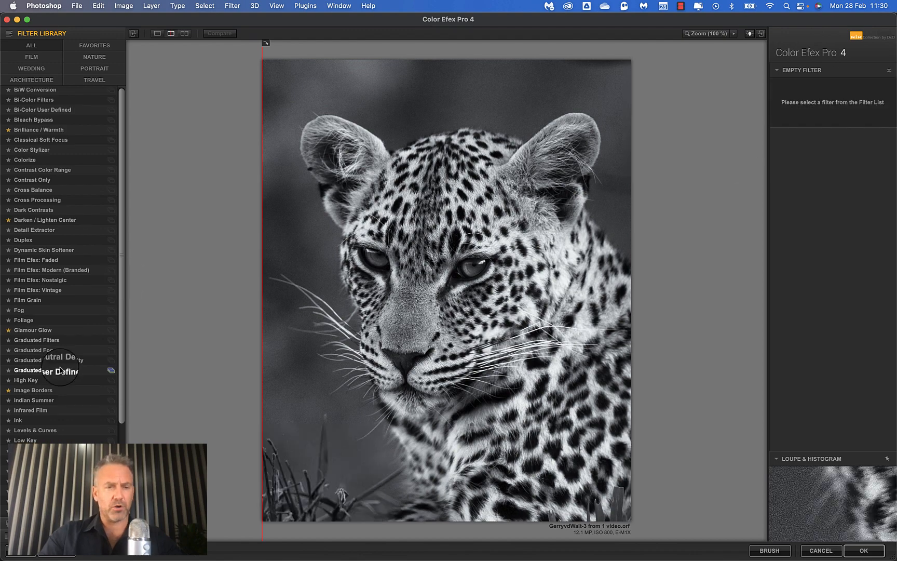
Apply the Pro Contrast filter with Correct Contrast at 24% and Dynamic Contrast at 20%, and check the result against the unfiltered photo.
scroll(60, 370, down, 5)
click(32, 412)
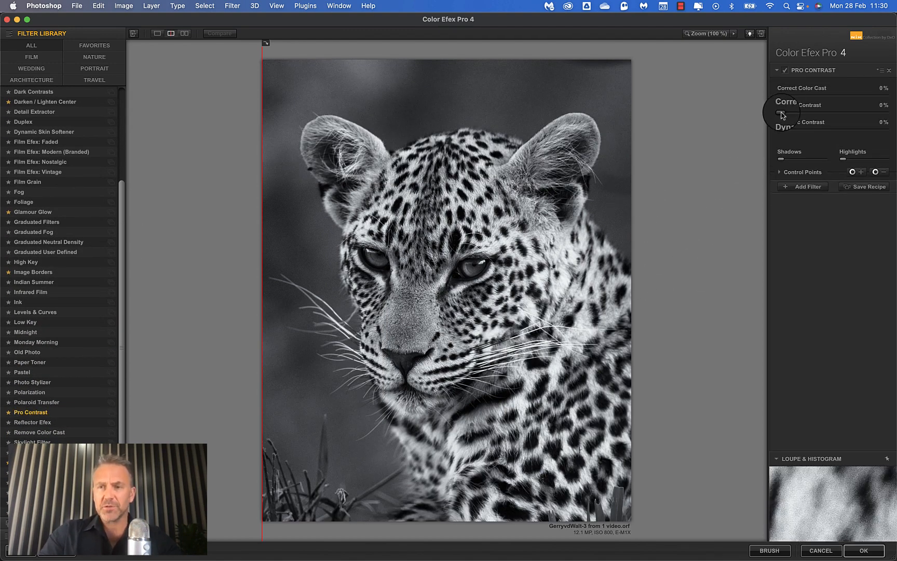
drag(783, 115, 803, 134)
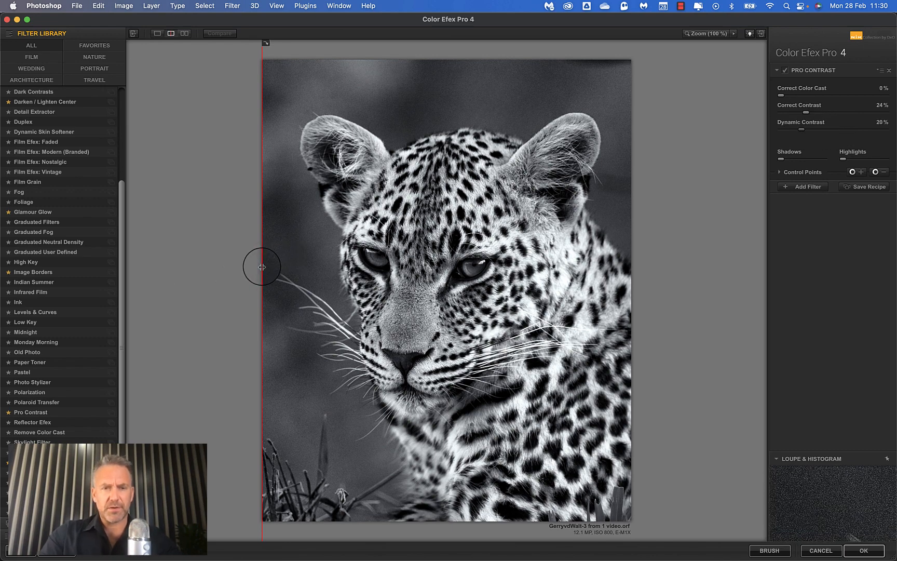
drag(260, 267, 198, 306)
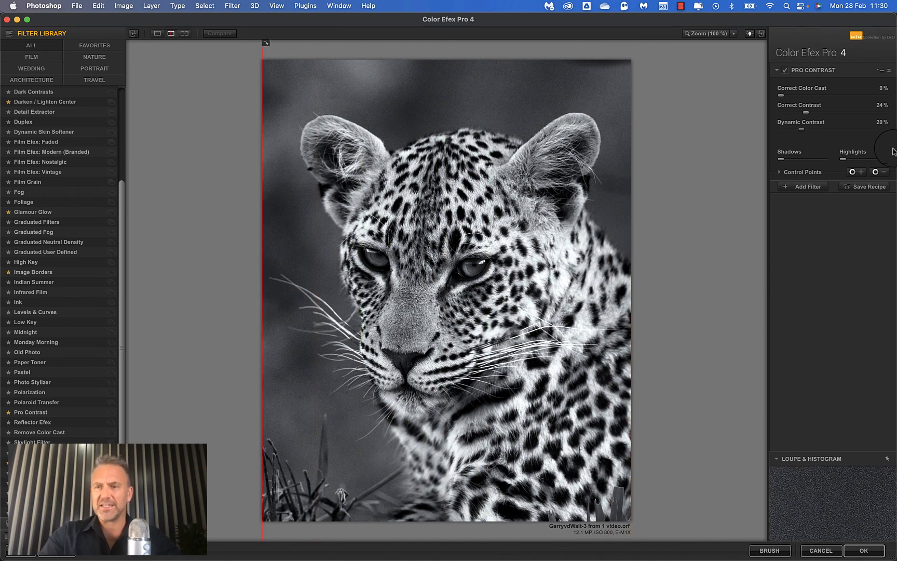
Add a Glamour Glow filter with Saturation at 0% and Glow at 35%.
click(808, 188)
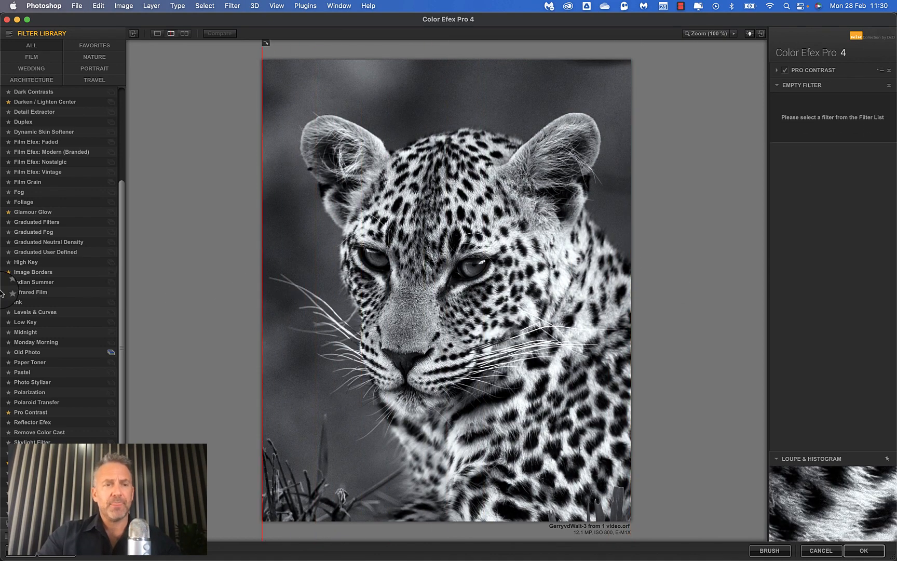
click(46, 213)
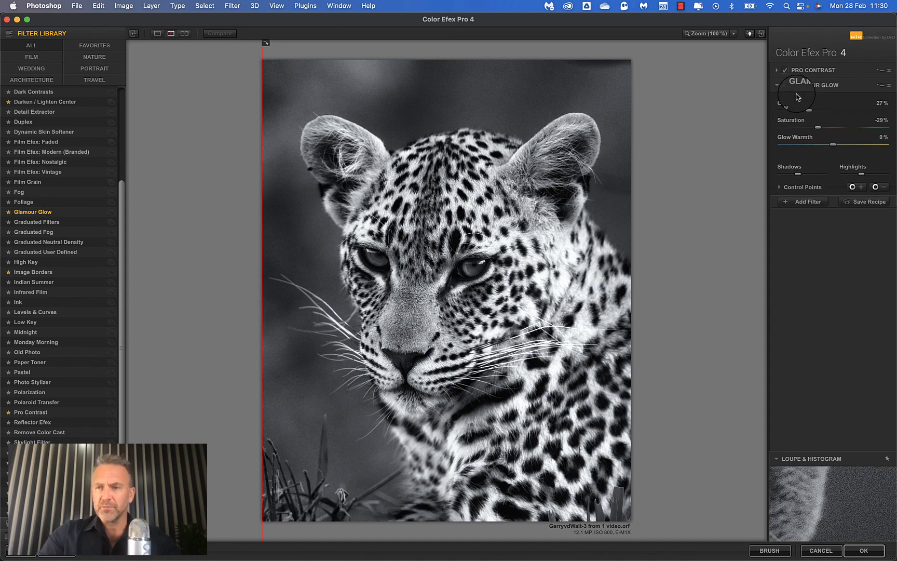
mouse_move(821, 129)
mouse_down()
mouse_move(815, 125)
mouse_move(837, 133)
mouse_up()
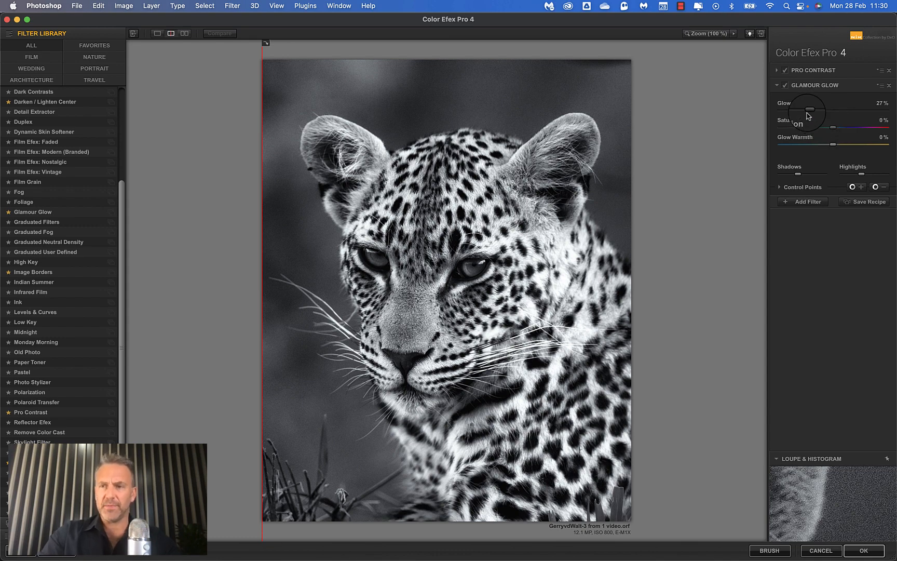
mouse_move(809, 110)
mouse_down()
mouse_move(796, 114)
mouse_move(894, 110)
mouse_move(820, 115)
mouse_up()
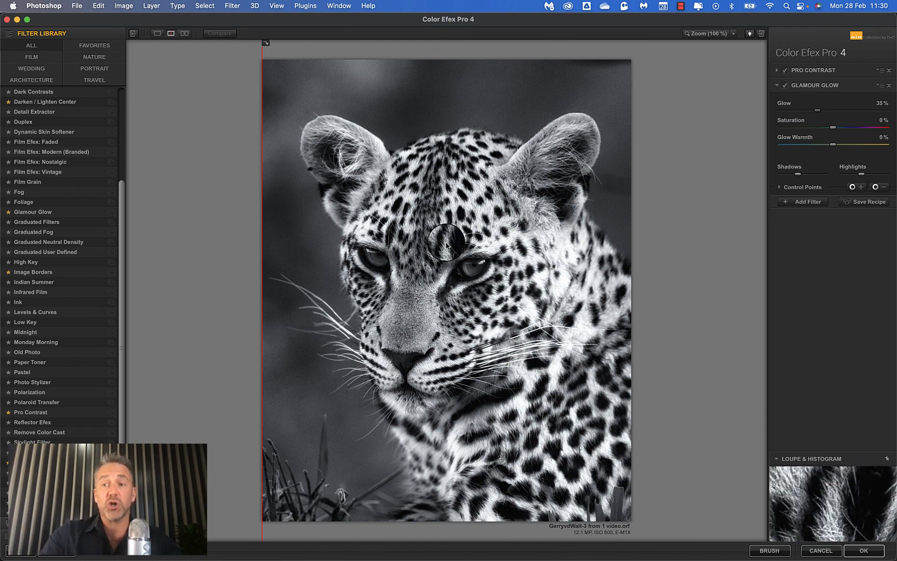
Add a Darken / Lighten Center filter with shape 2 and place its center on the leopard's face.
click(805, 203)
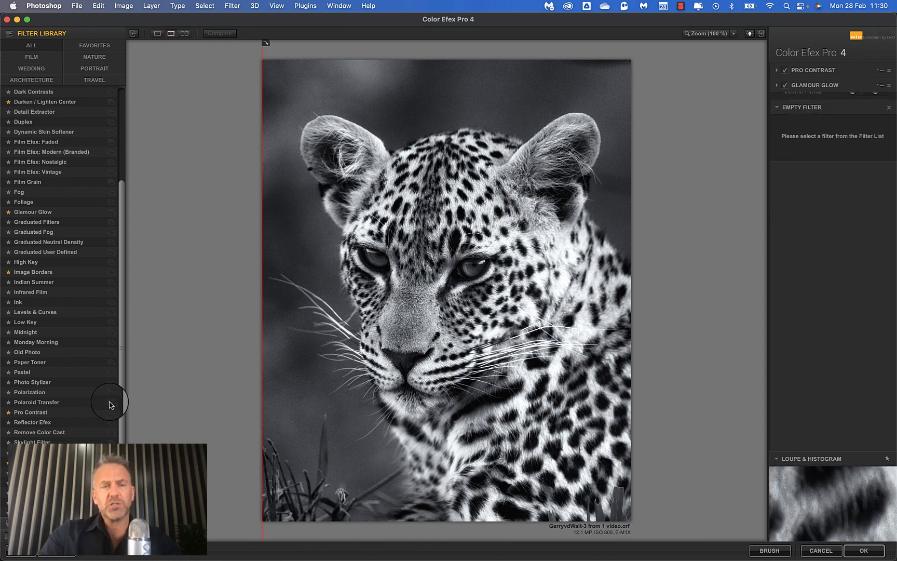
click(46, 102)
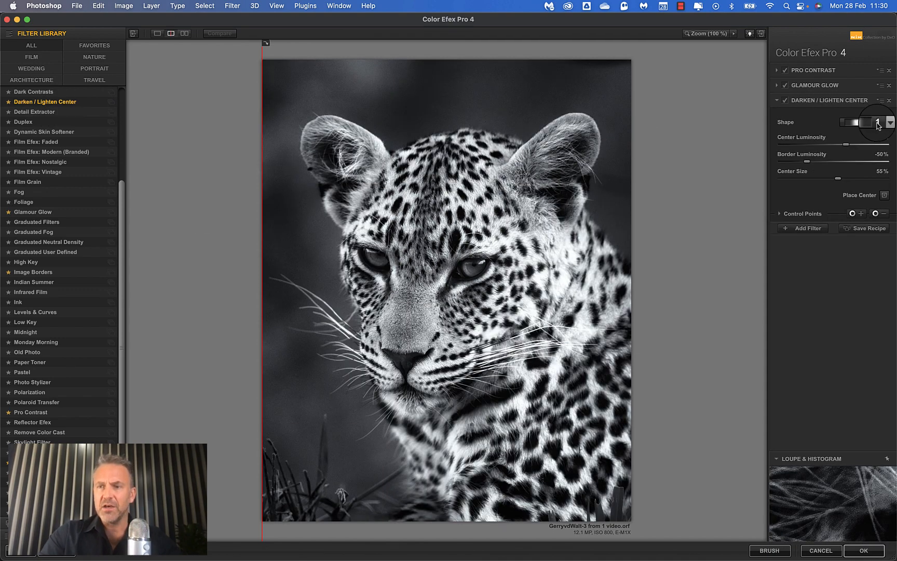
click(860, 144)
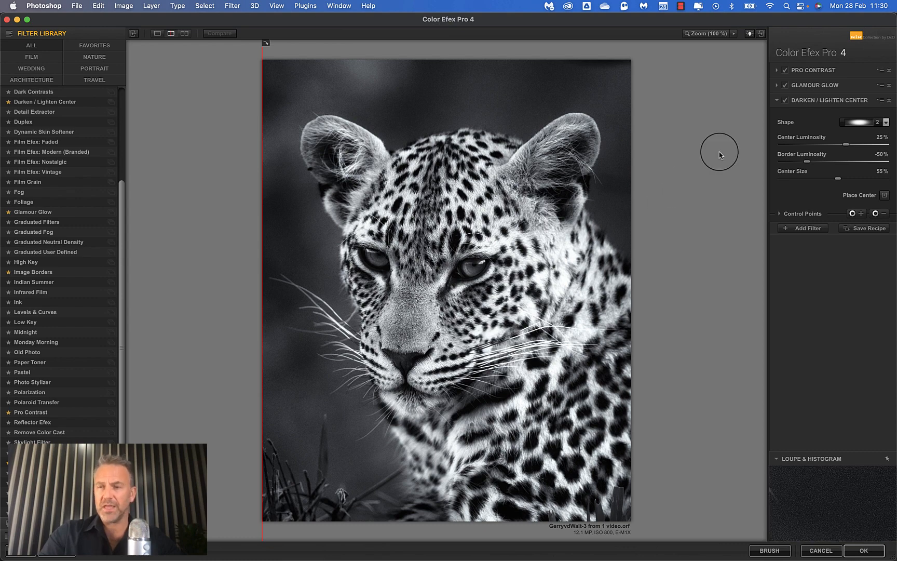
click(885, 196)
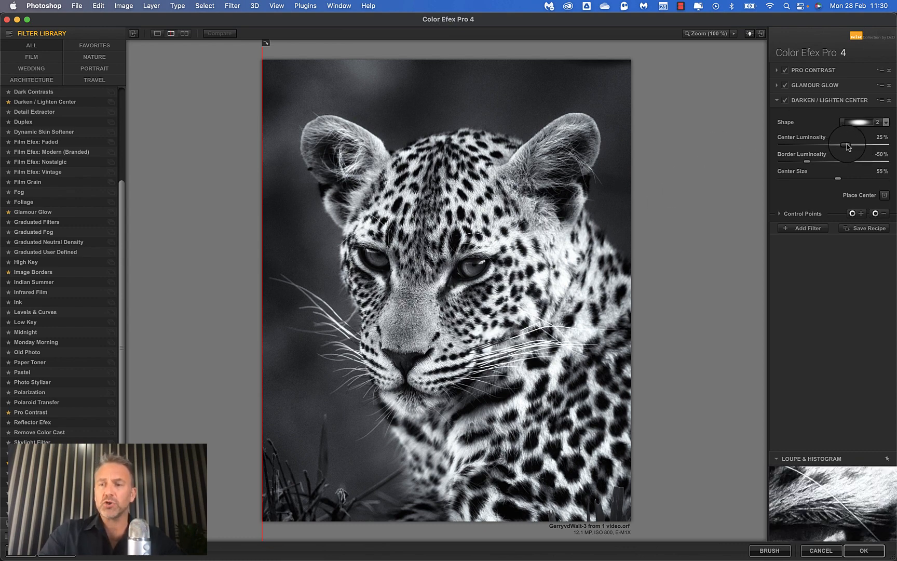
Set Center Luminosity to 29% and Border Luminosity to -53%, compare before and after, and apply the Color Efex Pro 4 filters.
mouse_move(848, 145)
mouse_down()
mouse_move(807, 145)
mouse_move(878, 144)
mouse_move(795, 163)
mouse_move(849, 146)
mouse_up()
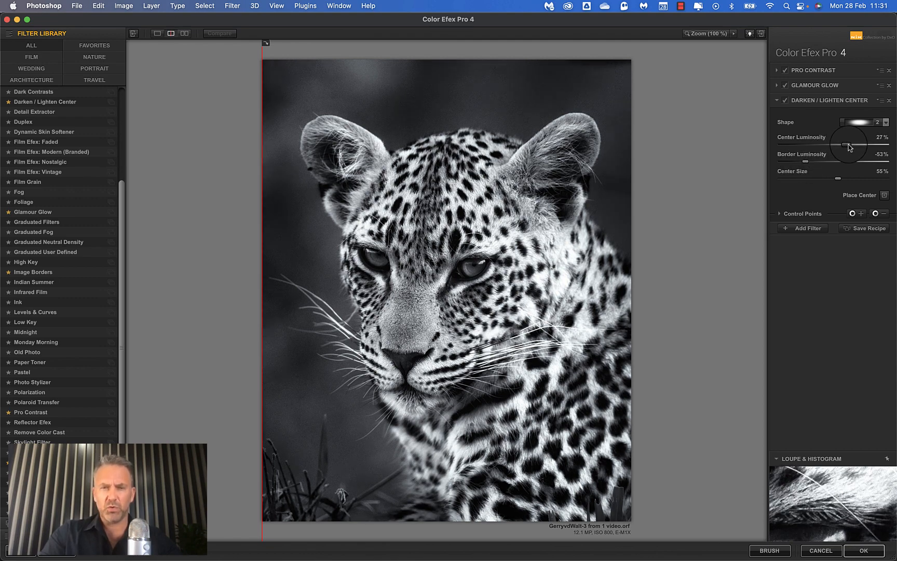
drag(258, 280, 124, 267)
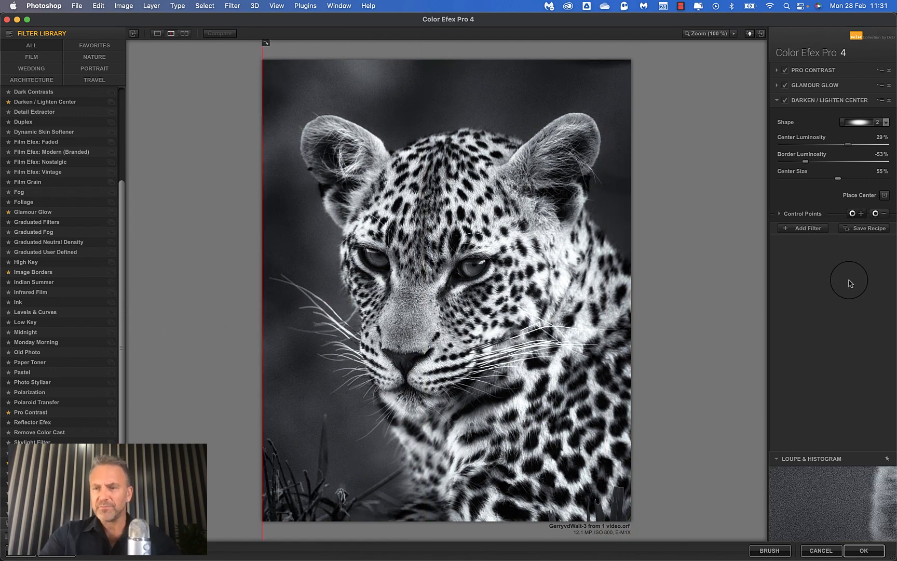
click(873, 549)
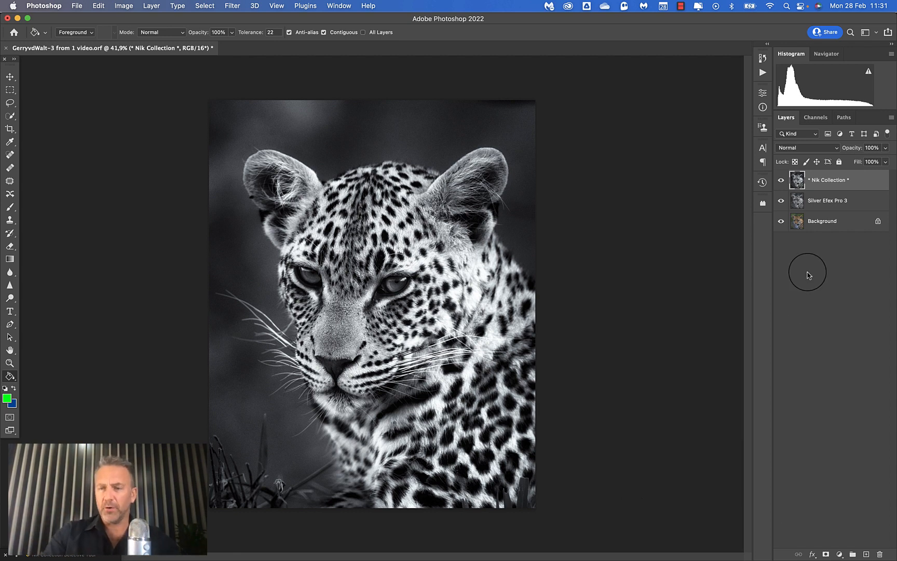
Merge the Nik Collection and Silver Efex Pro 3 layers into one and compare the merged layer with the color original.
shift+click(864, 204)
right_click(866, 183)
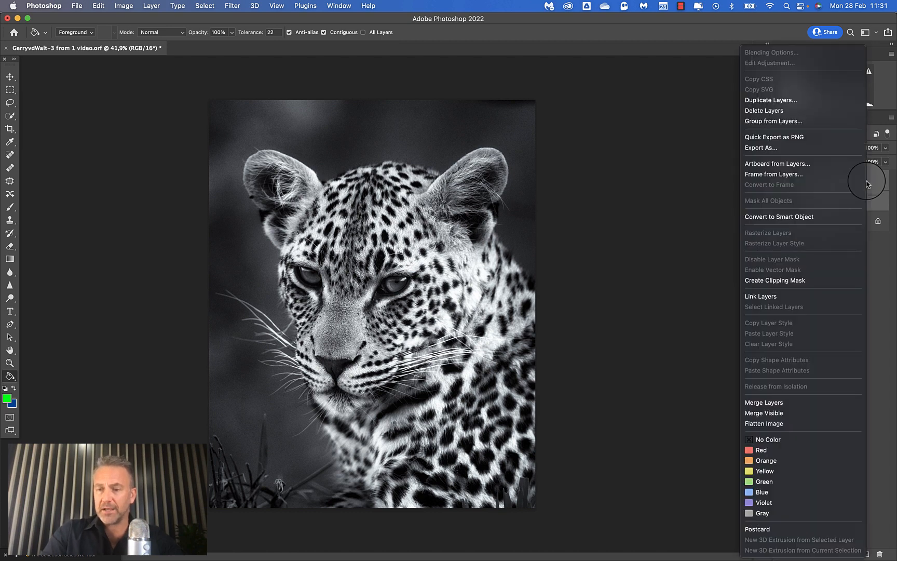
click(774, 402)
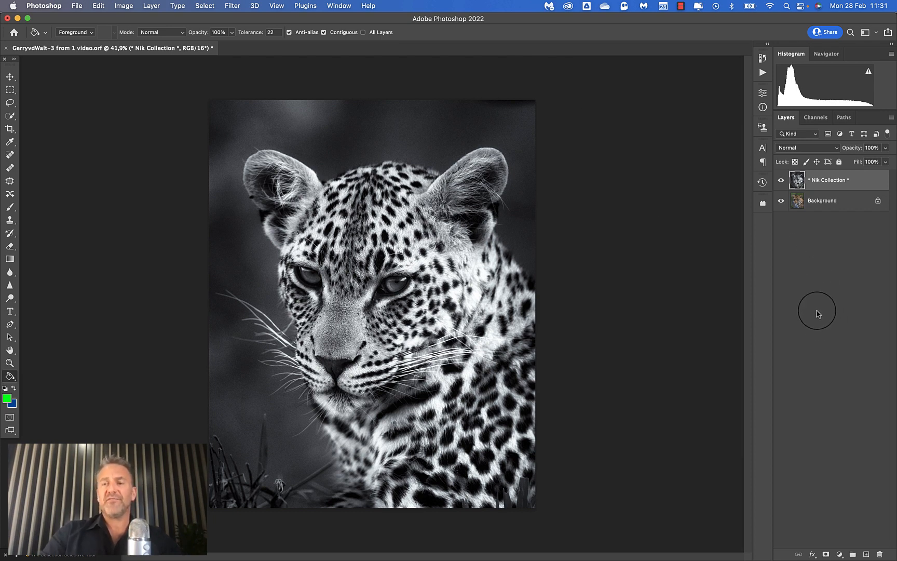
click(781, 181)
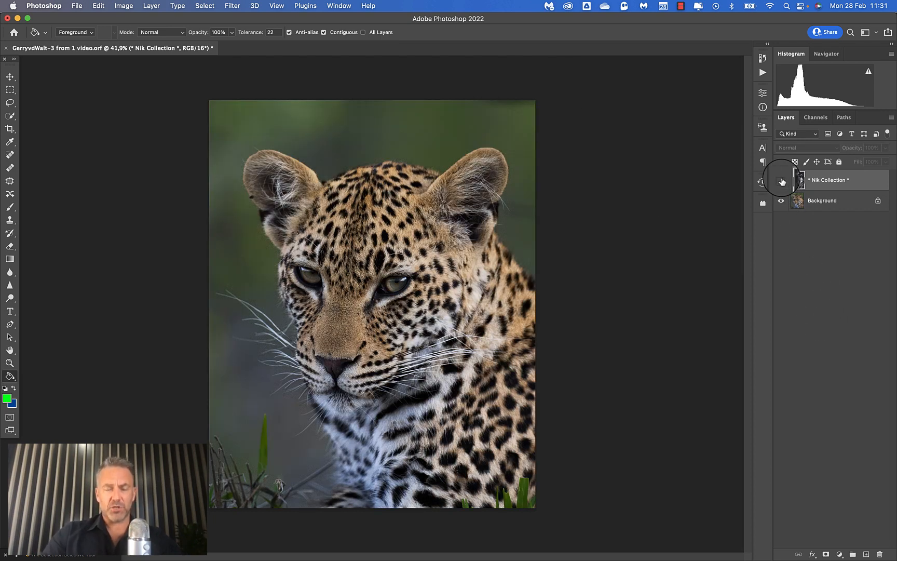
click(782, 181)
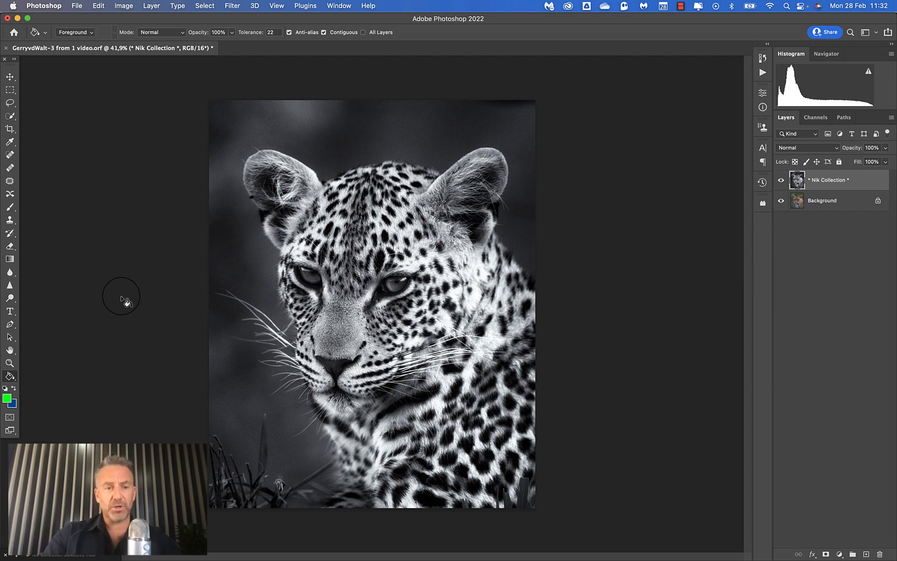
Brighten both of the leopard's eyes with the Dodge tool set to Shadows, 41% exposure and a 400 px brush.
click(10, 298)
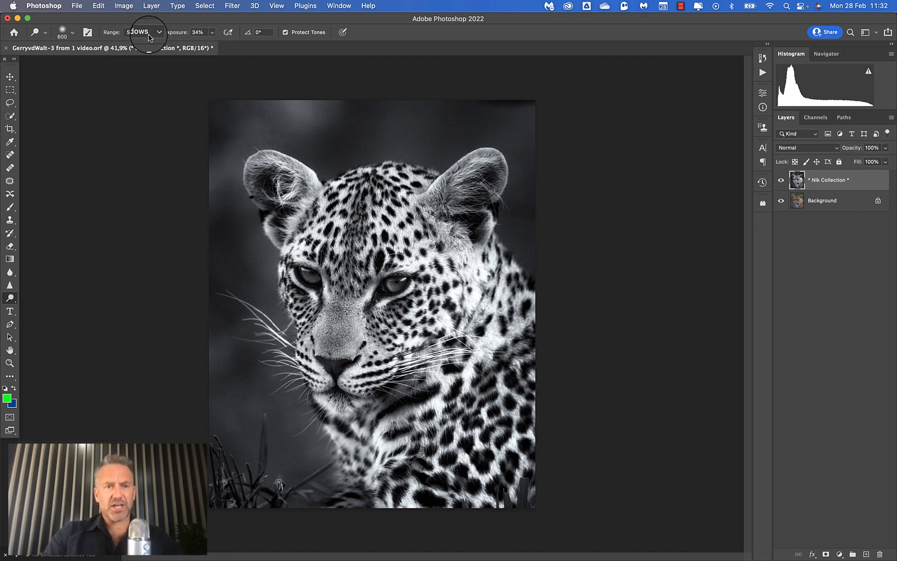
click(184, 36)
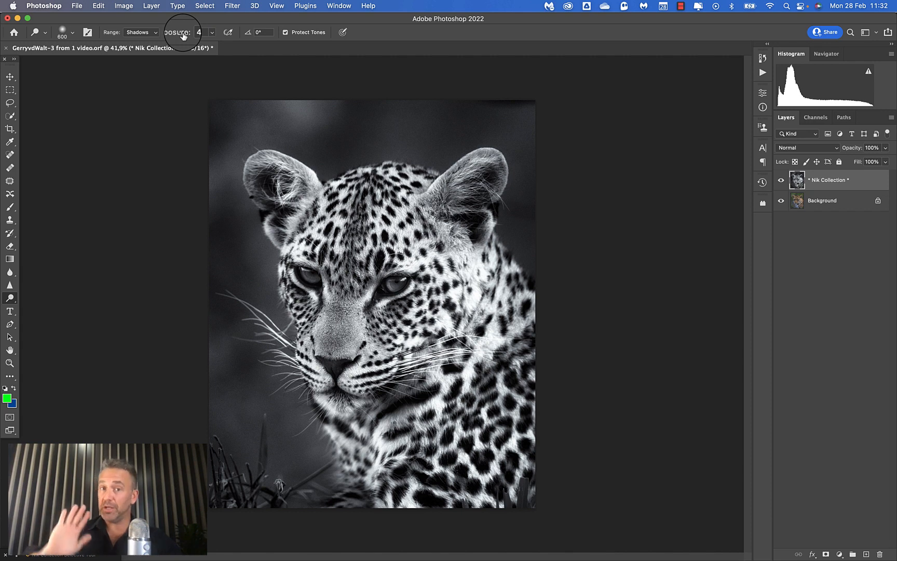
text(41)
key(Return)
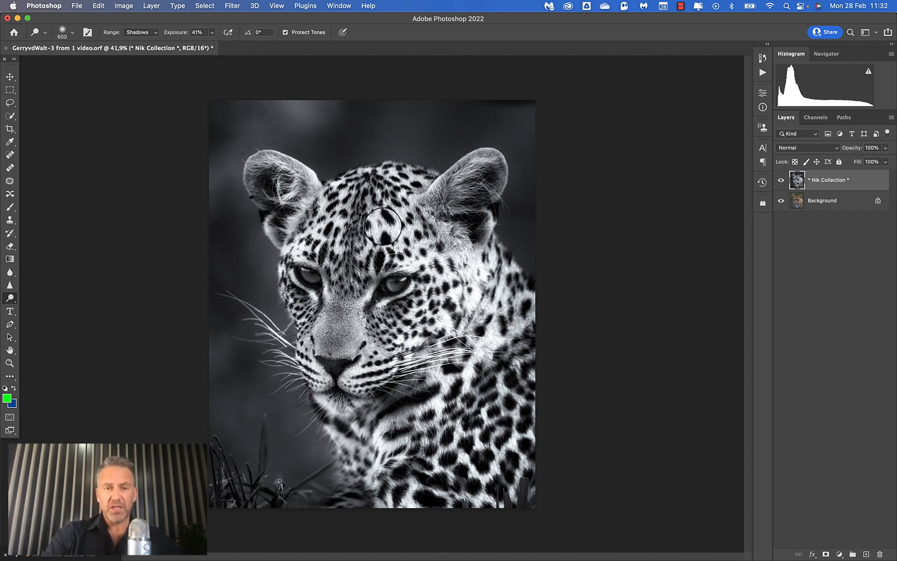
drag(290, 258, 309, 275)
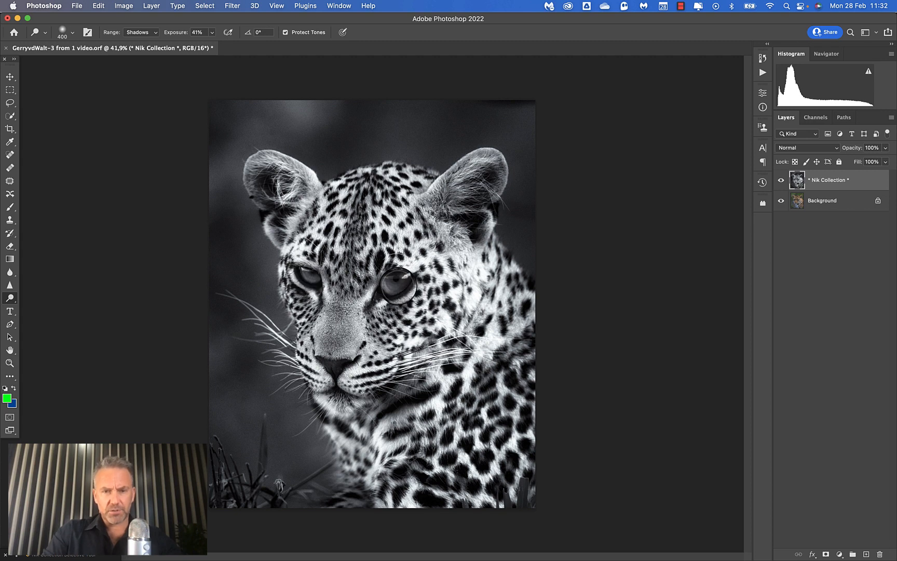
click(396, 286)
click(395, 286)
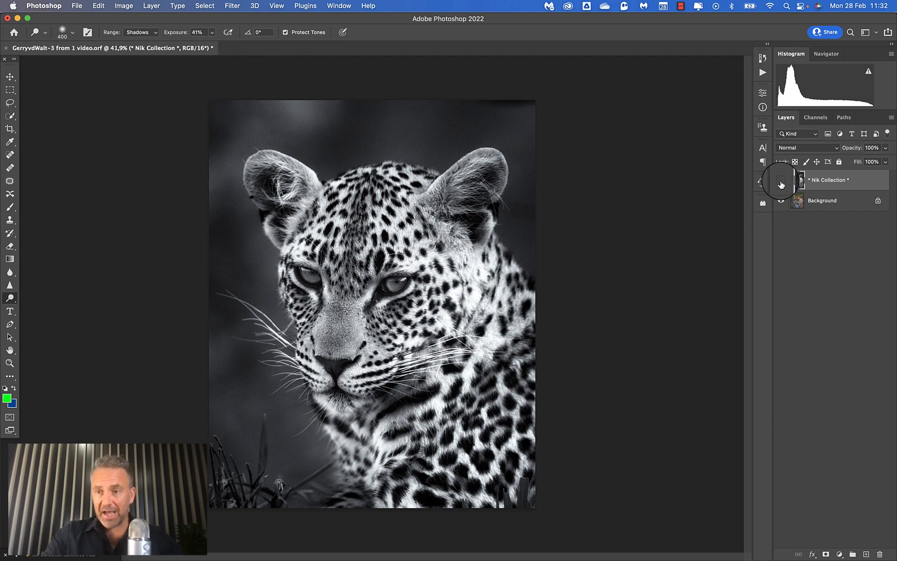
Toggle the Nik Collection layer's visibility to compare it with the color original, leaving the layer hidden.
click(781, 180)
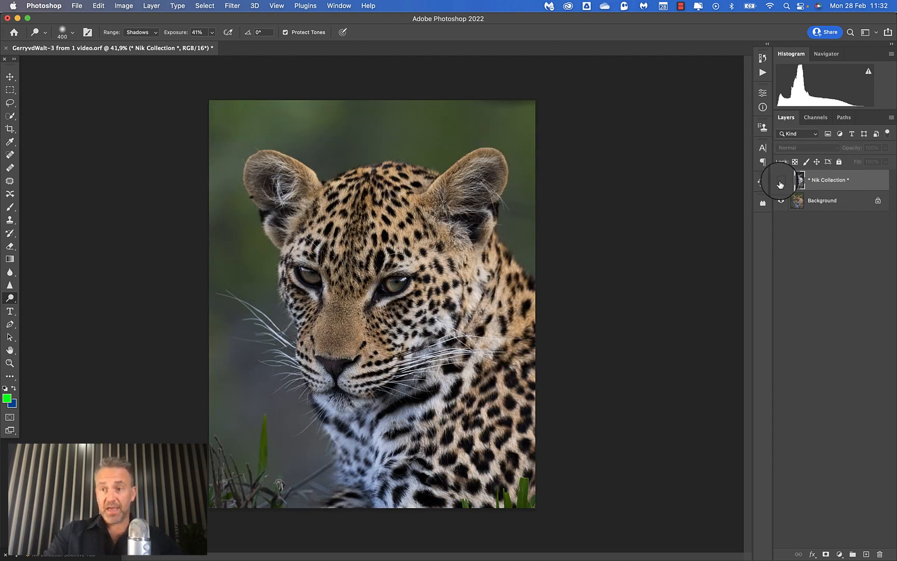
click(781, 181)
click(781, 181)
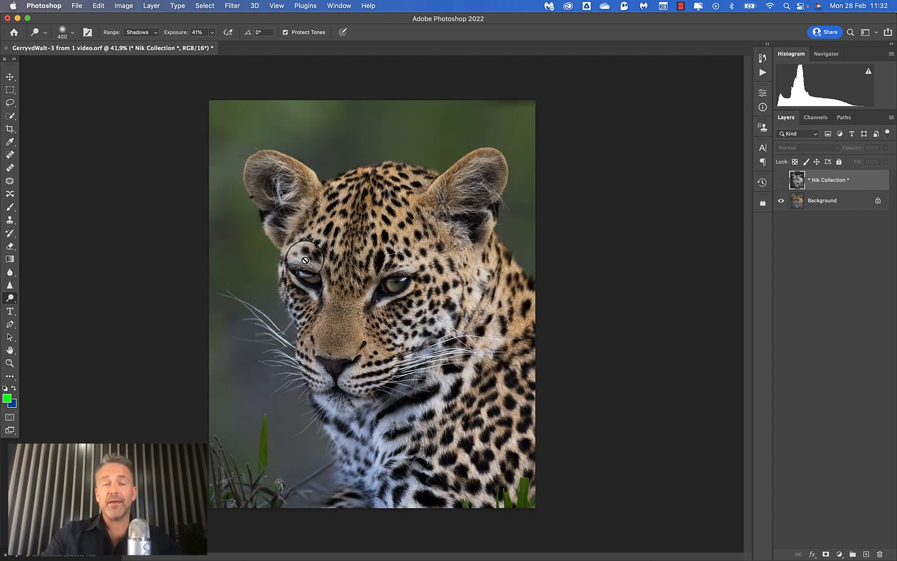
Export the color version of the leopard as a PNG with the image height set to 1920 px.
click(80, 5)
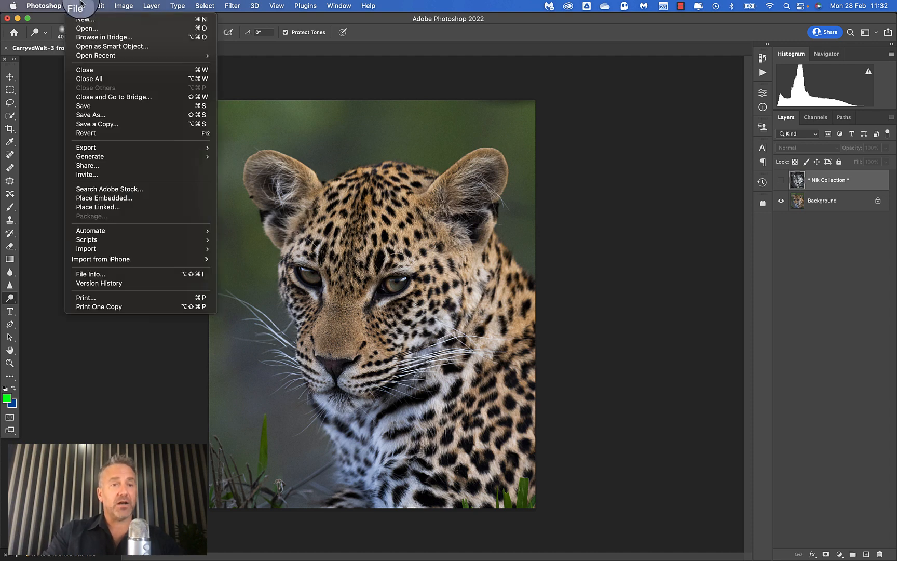
click(86, 148)
click(269, 158)
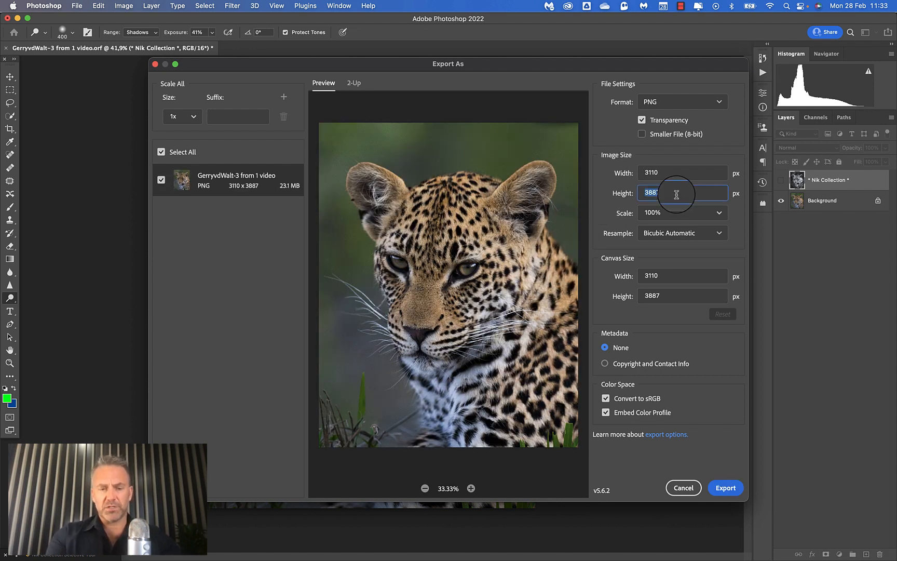
key(Tab)
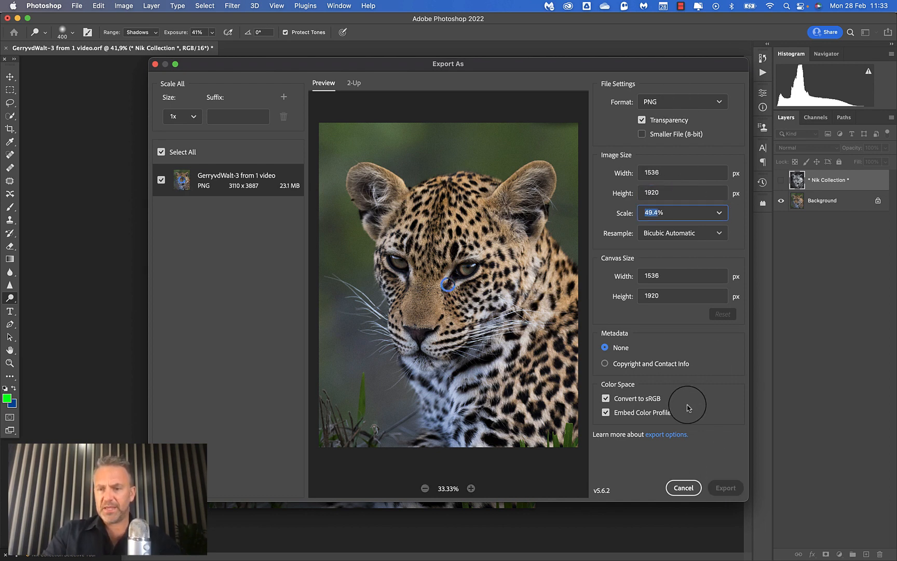
click(725, 486)
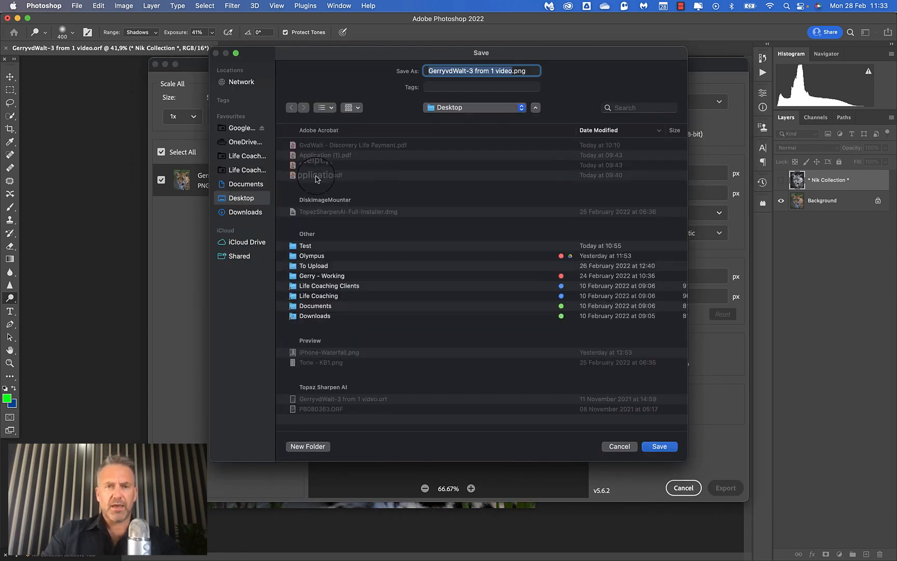
Create a Leopard folder on the Desktop and save the PNG there with a file name ending in -Color.
click(311, 447)
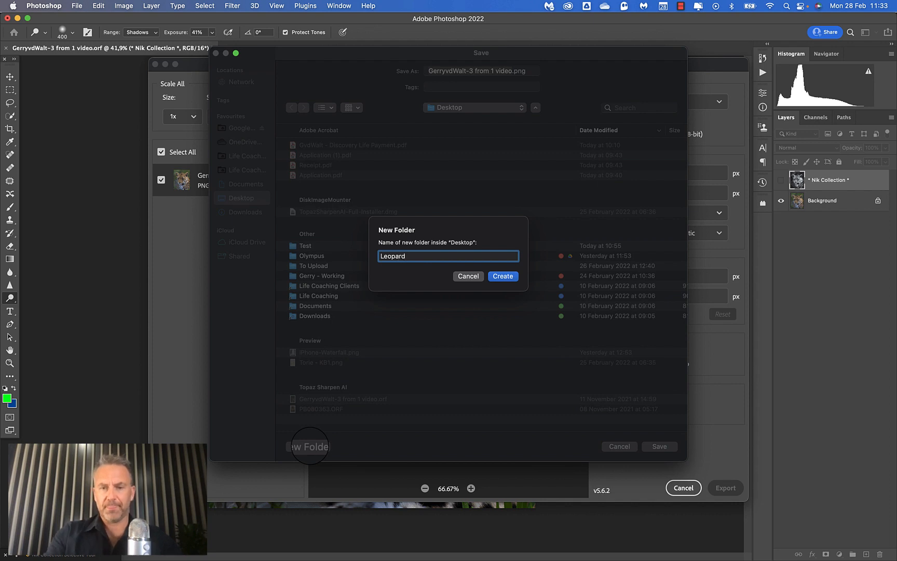
key(Return)
click(659, 446)
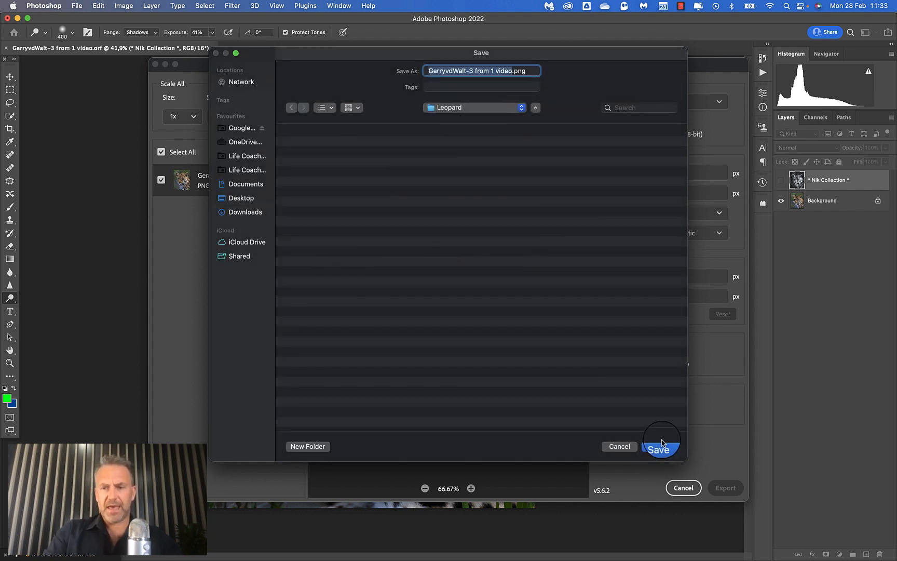
click(513, 68)
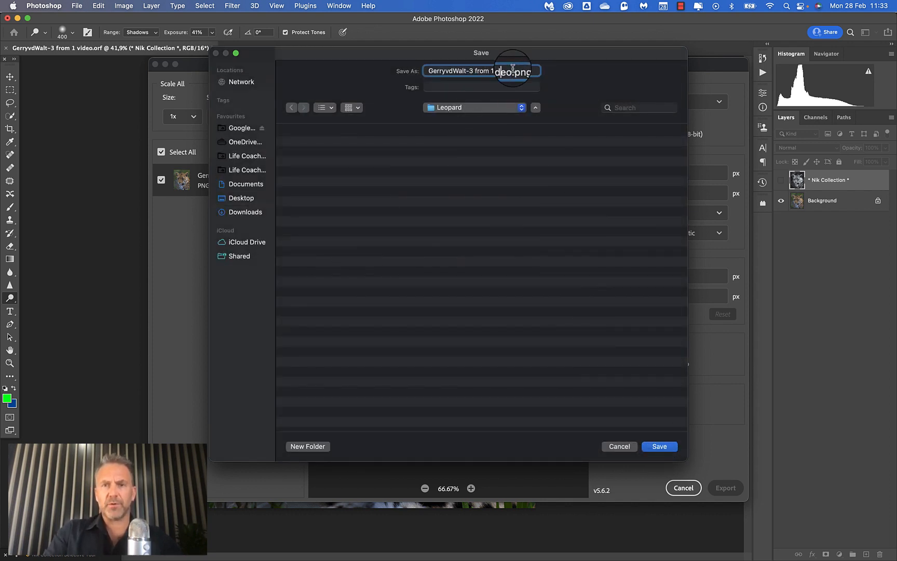
drag(513, 69, 468, 72)
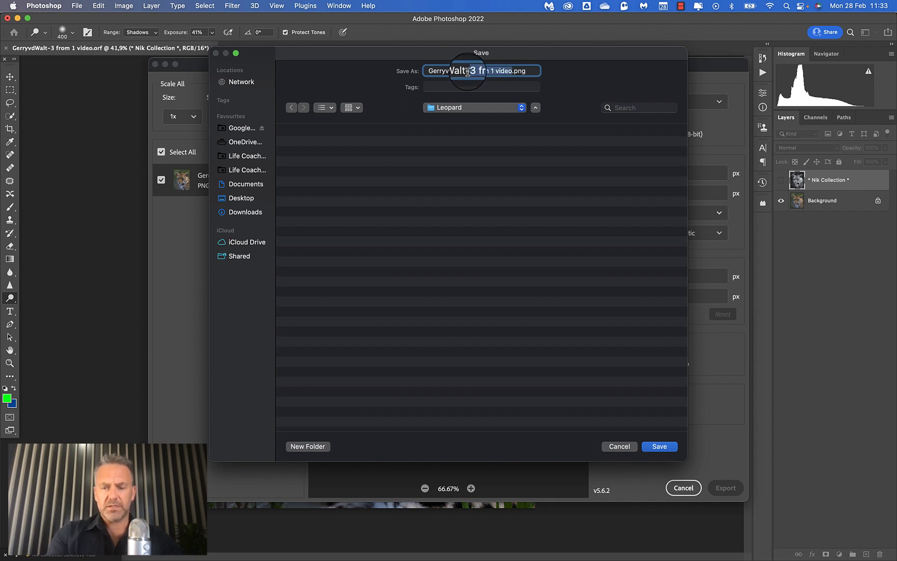
text(-Colo)
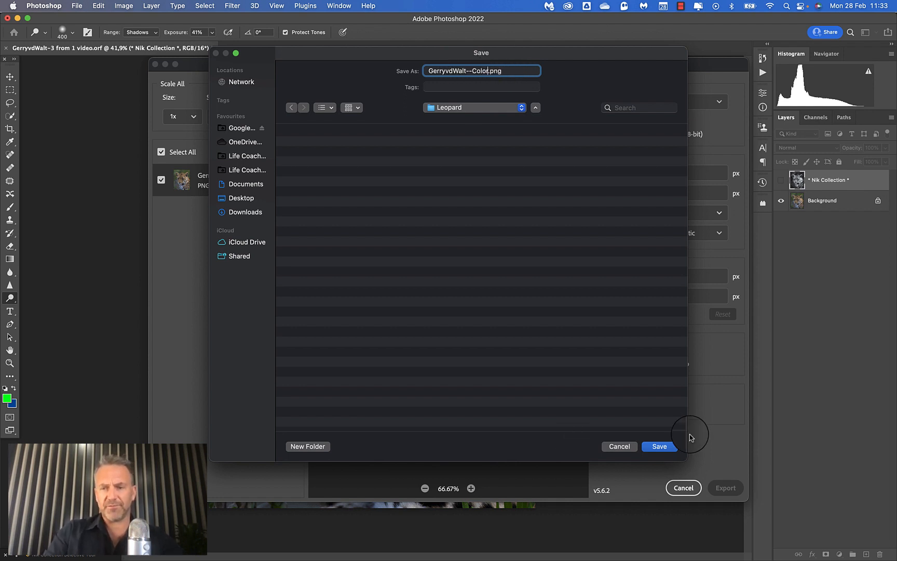
click(668, 446)
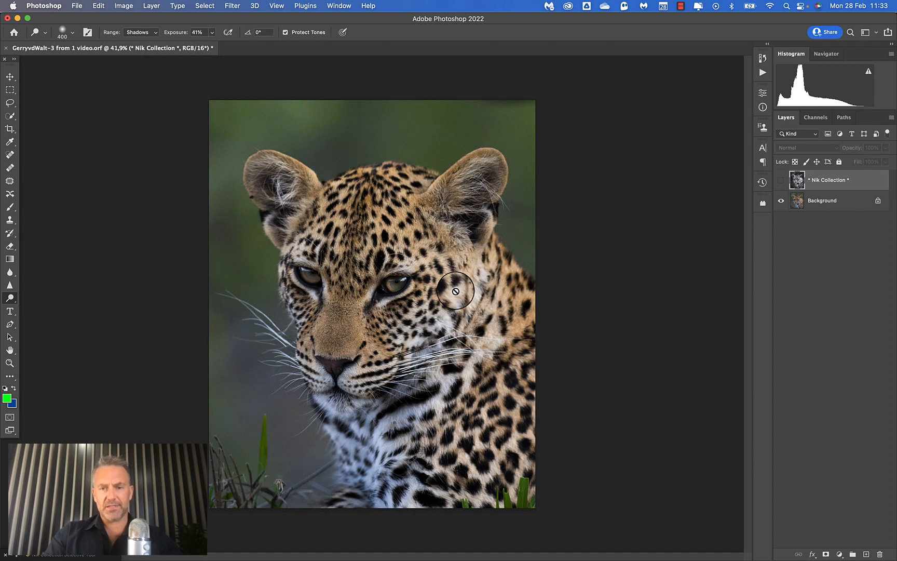
Show the Nik Collection layer and export the black-and-white version as a PNG with the height set to 1920 px.
click(781, 180)
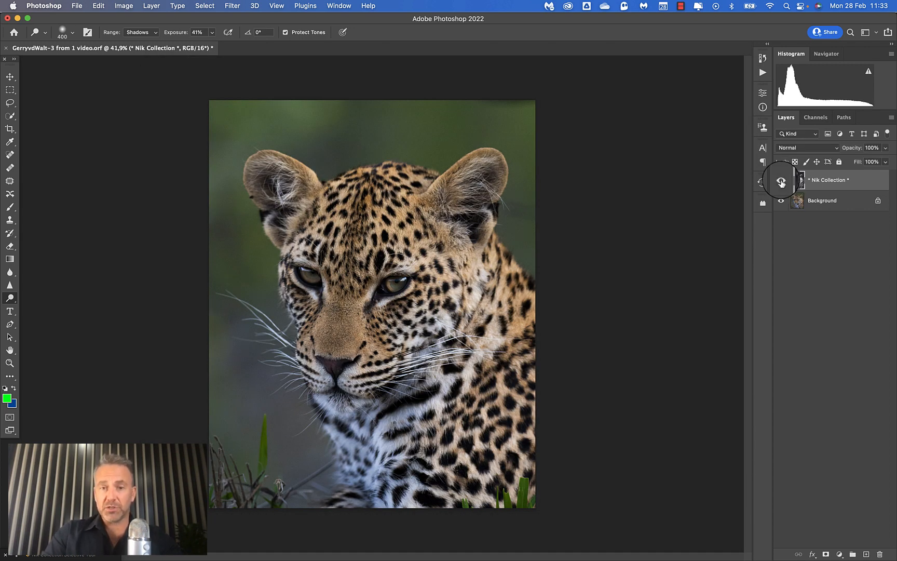
click(77, 5)
mouse_move(85, 147)
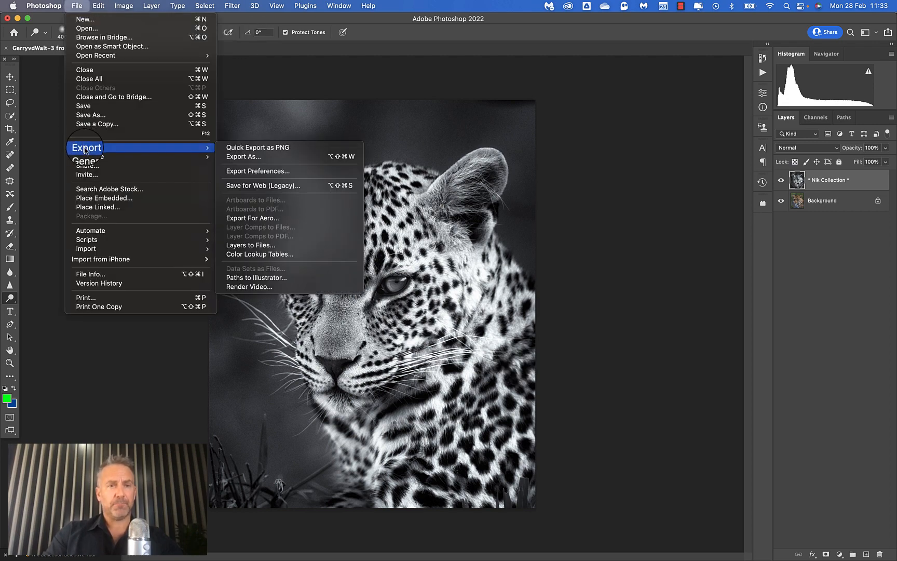
click(244, 156)
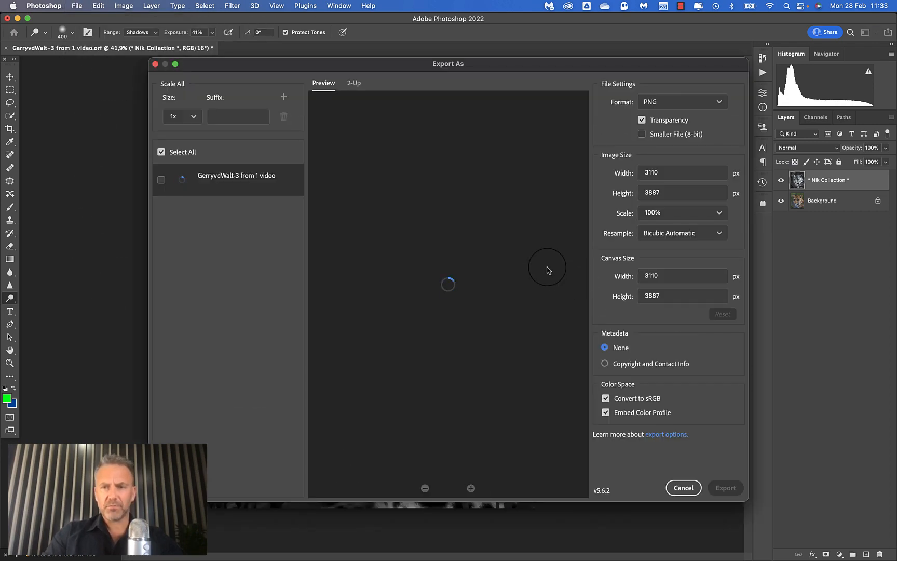
click(670, 196)
key(BackSpace)
key(BackSpace)
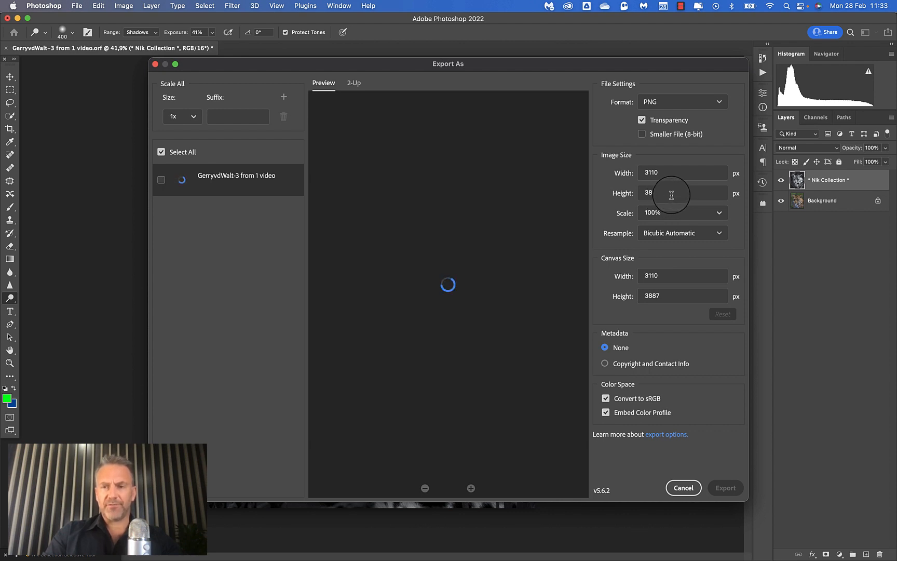
text(7)
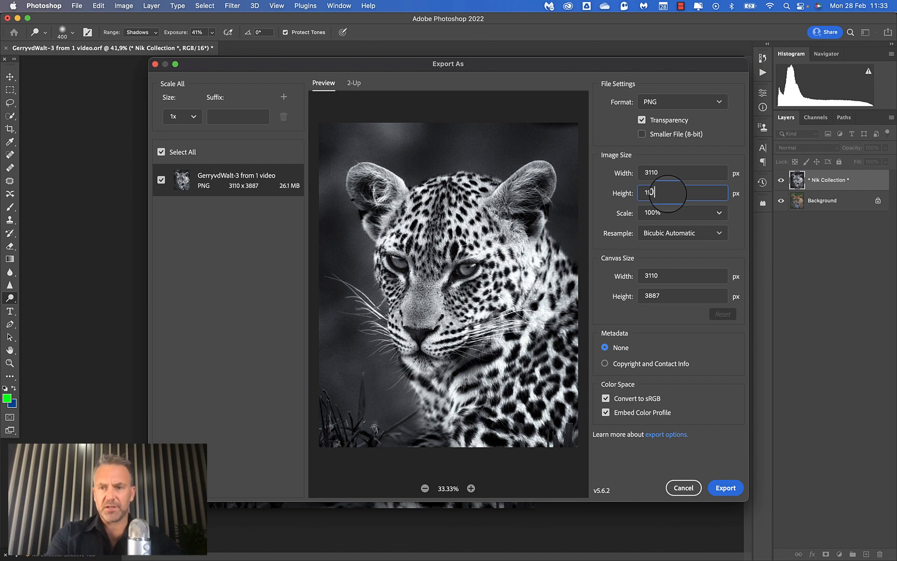
click(712, 452)
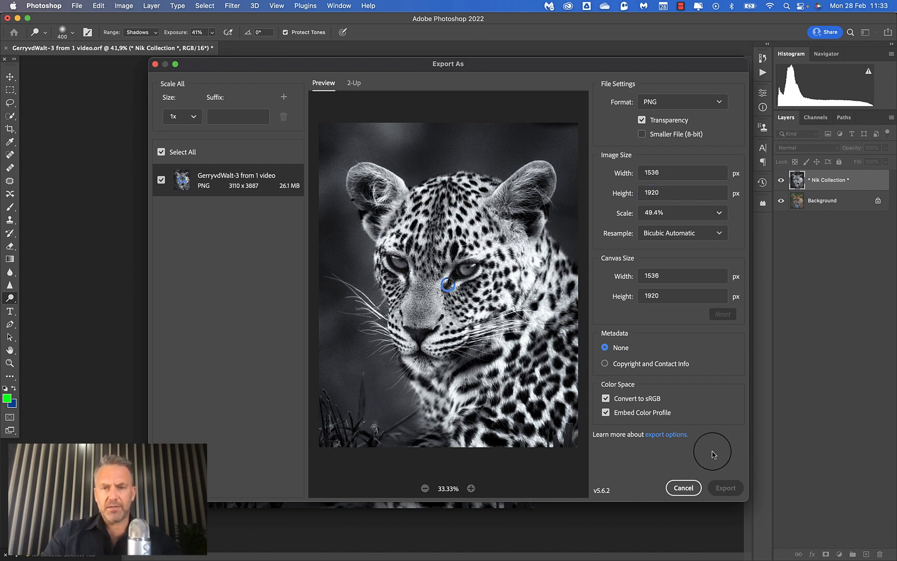
click(726, 488)
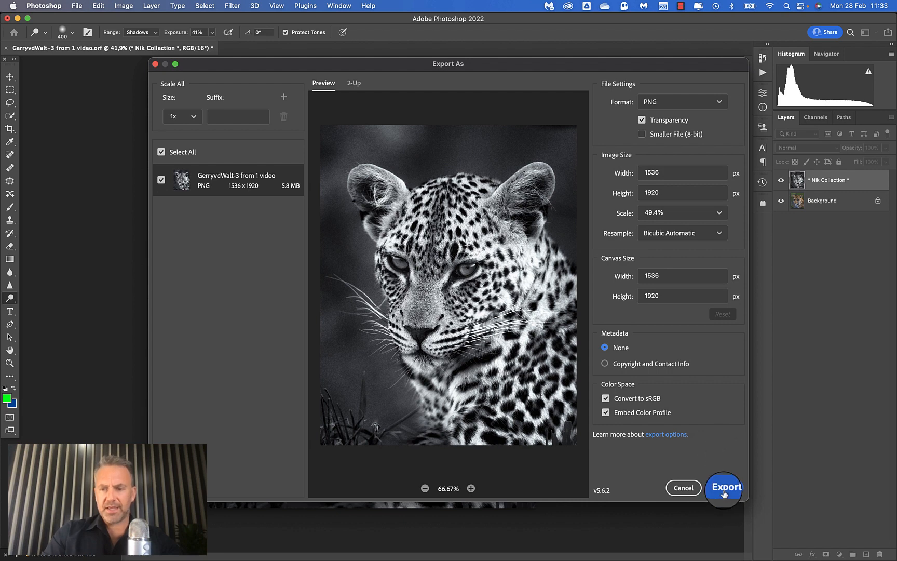
Save the export in the Leopard folder, replacing Color in the file name with Monochrome.
click(340, 145)
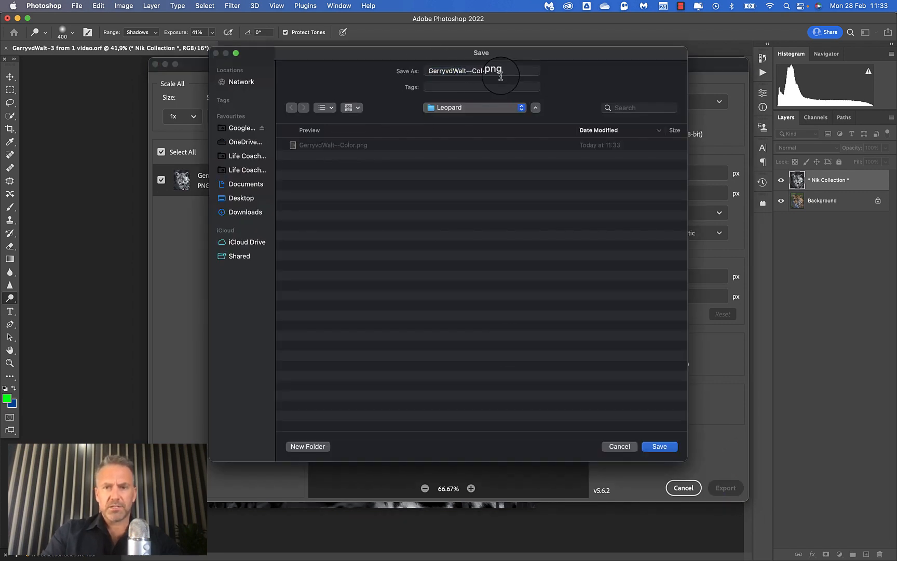
double_click(479, 72)
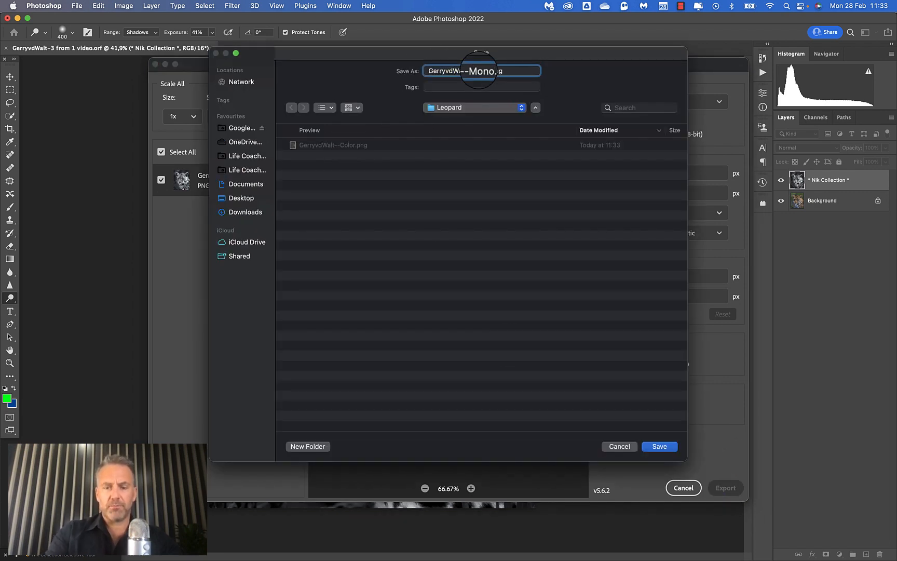
click(659, 447)
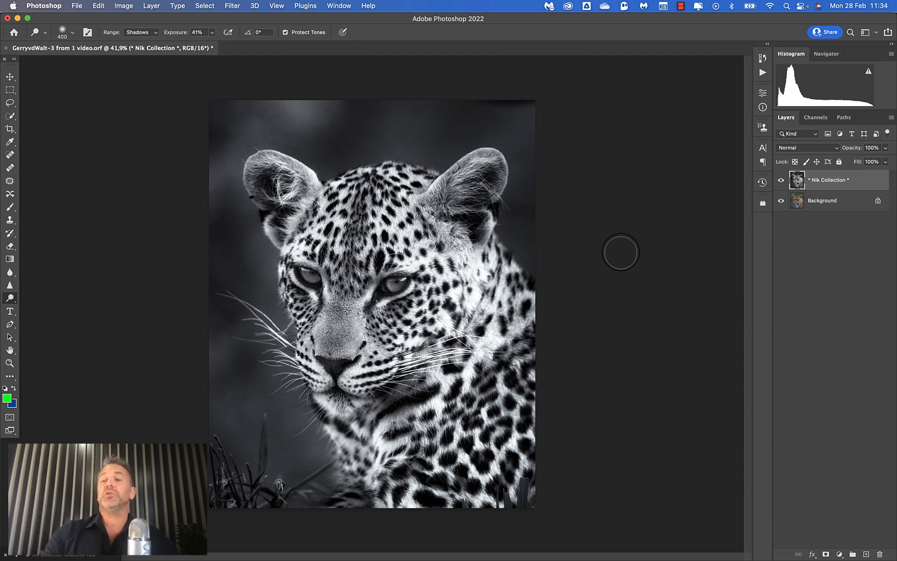
Compare the Nik Collection layer with the color original, and lower its opacity to 60% to blend both versions.
click(781, 181)
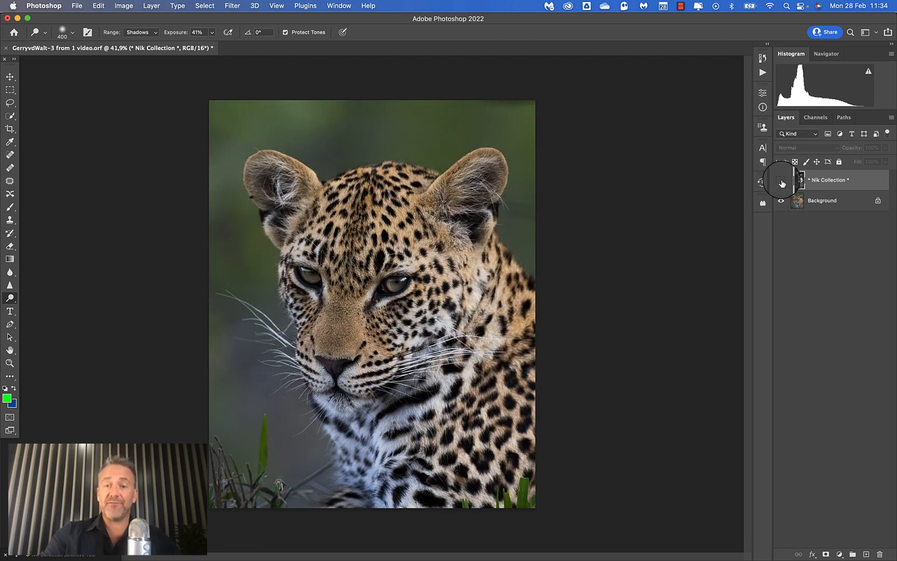
click(782, 182)
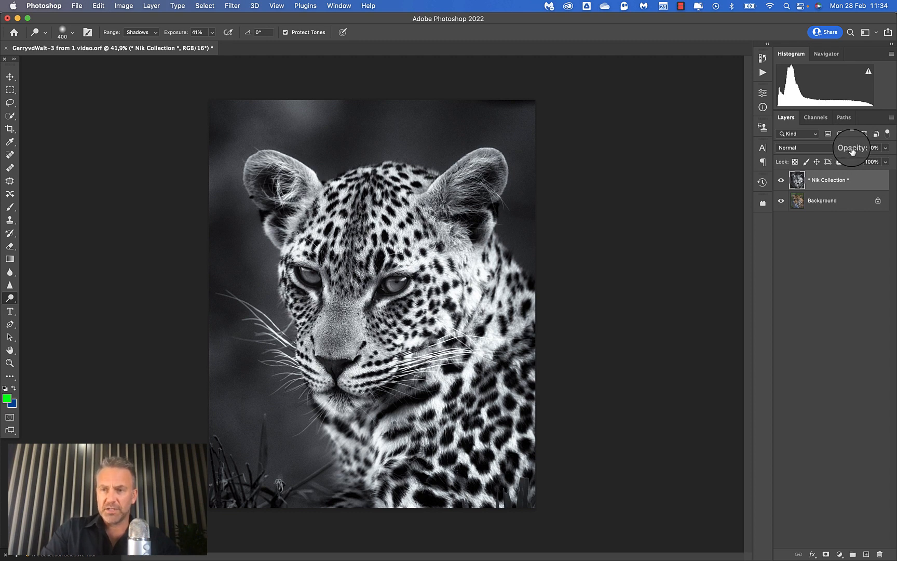
drag(853, 151, 797, 151)
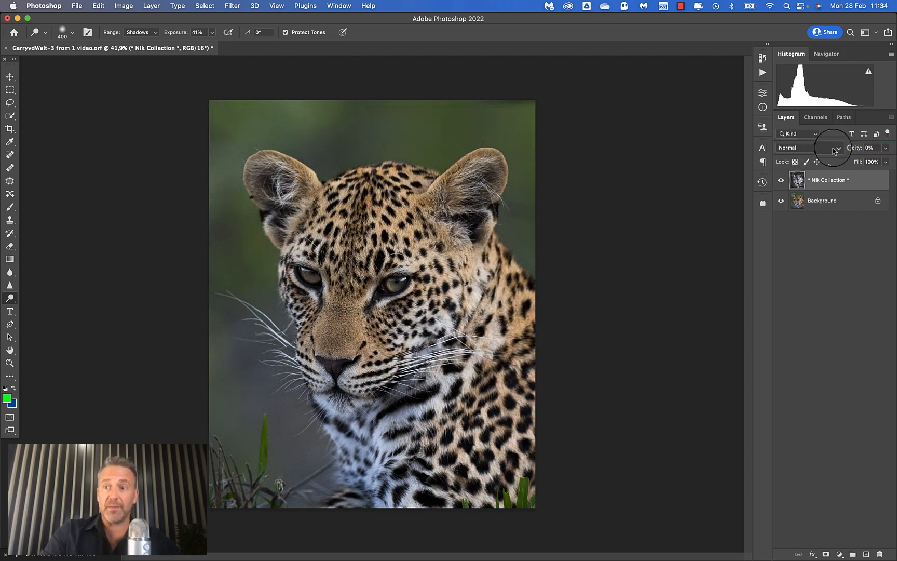
drag(852, 148, 831, 150)
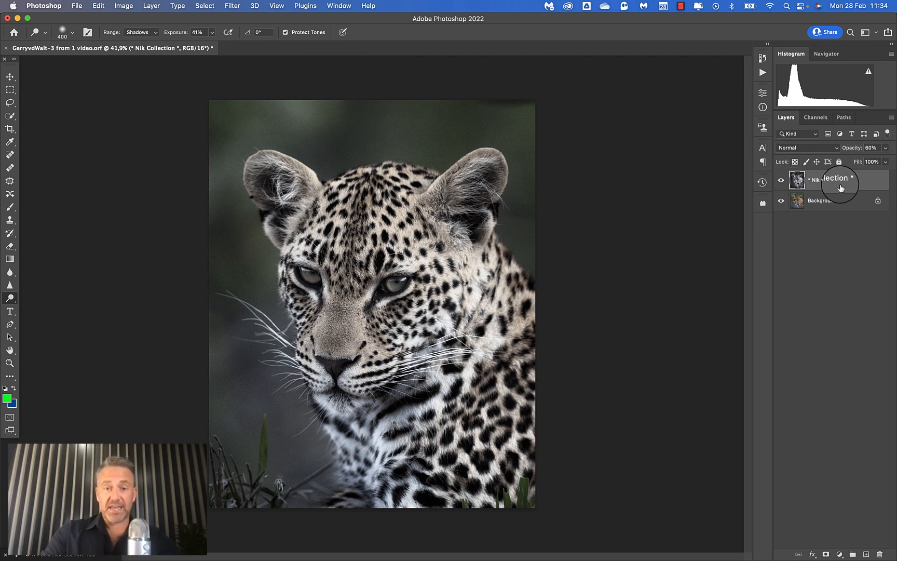
click(231, 5)
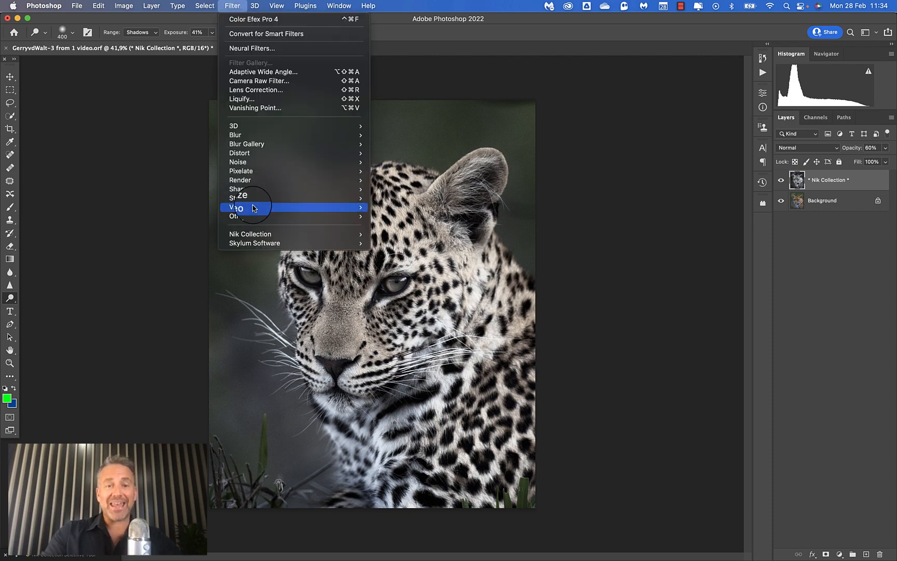
mouse_move(244, 234)
click(421, 247)
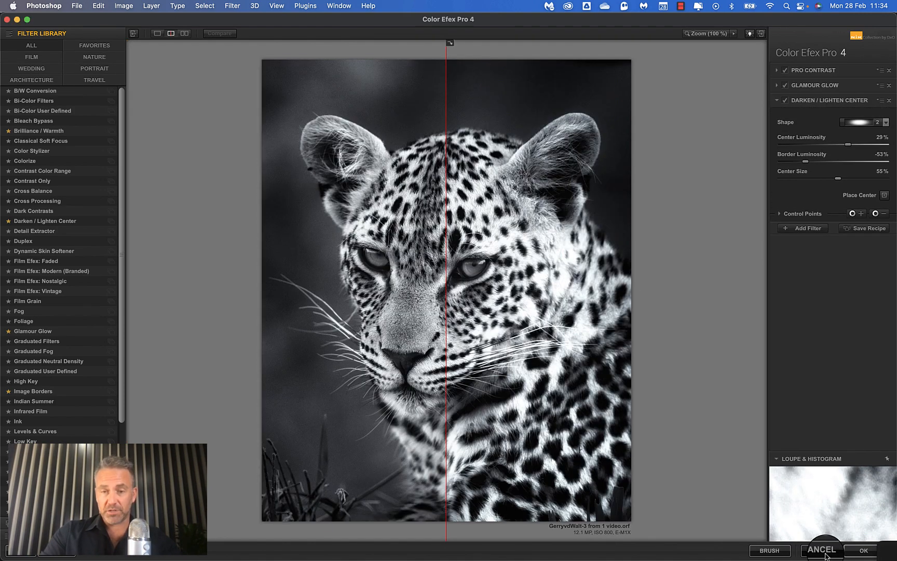
click(826, 552)
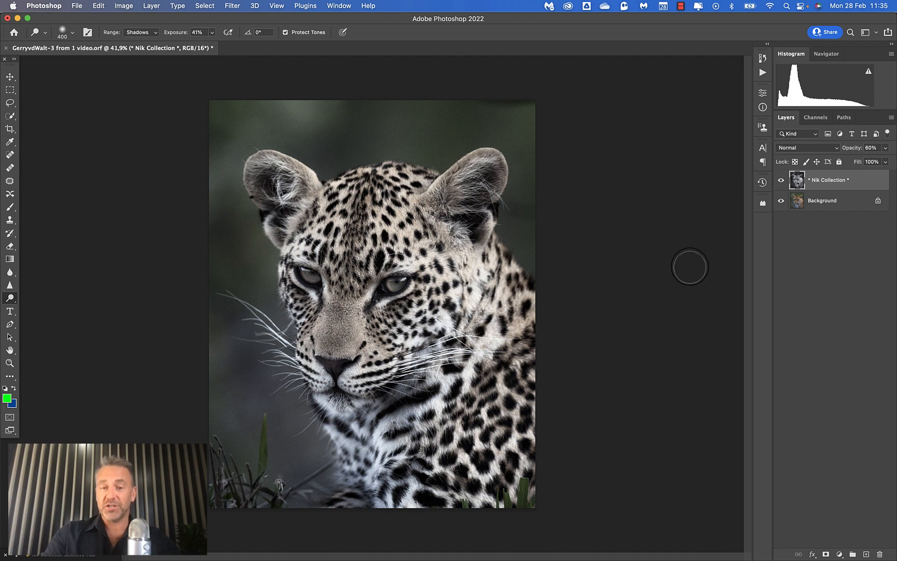
Flatten the blended image into a single background layer and open it in Color Efex Pro 4.
right_click(856, 180)
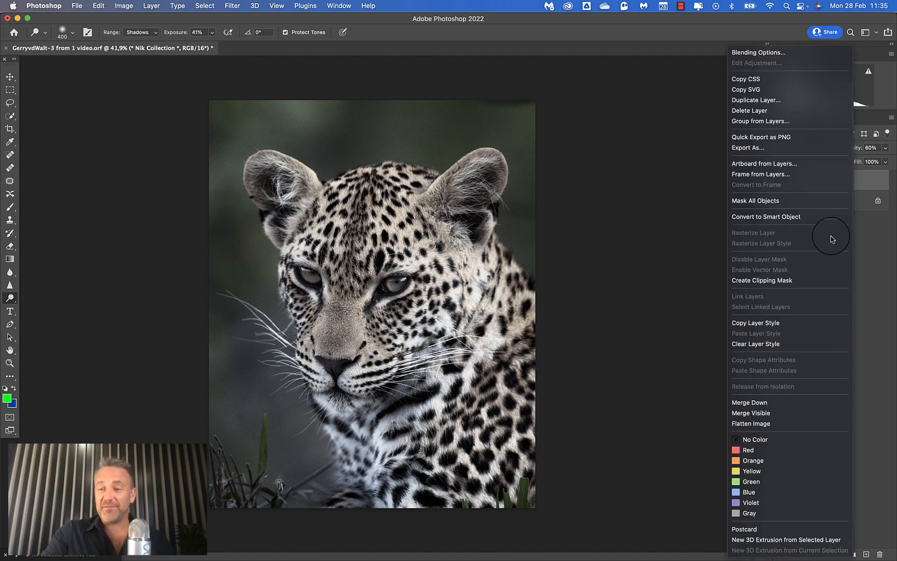
click(752, 423)
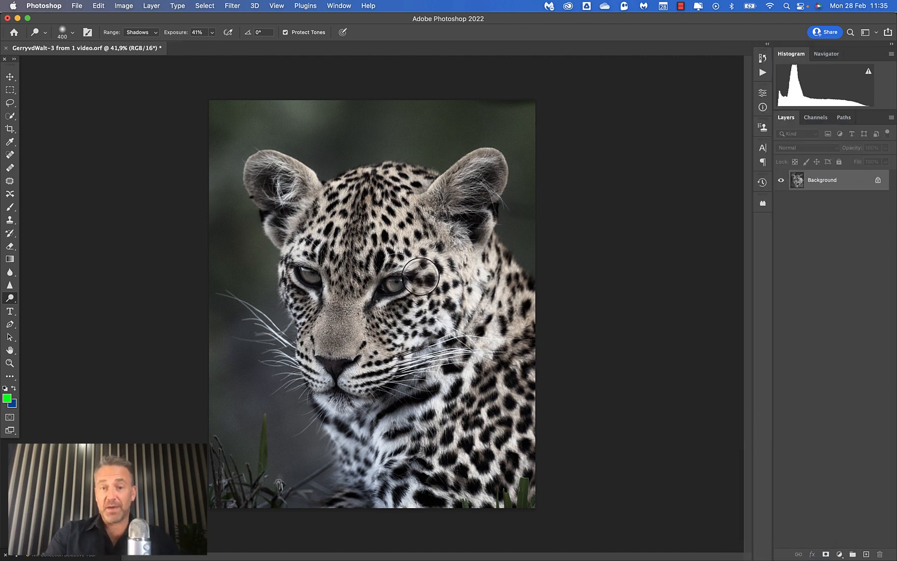
click(233, 6)
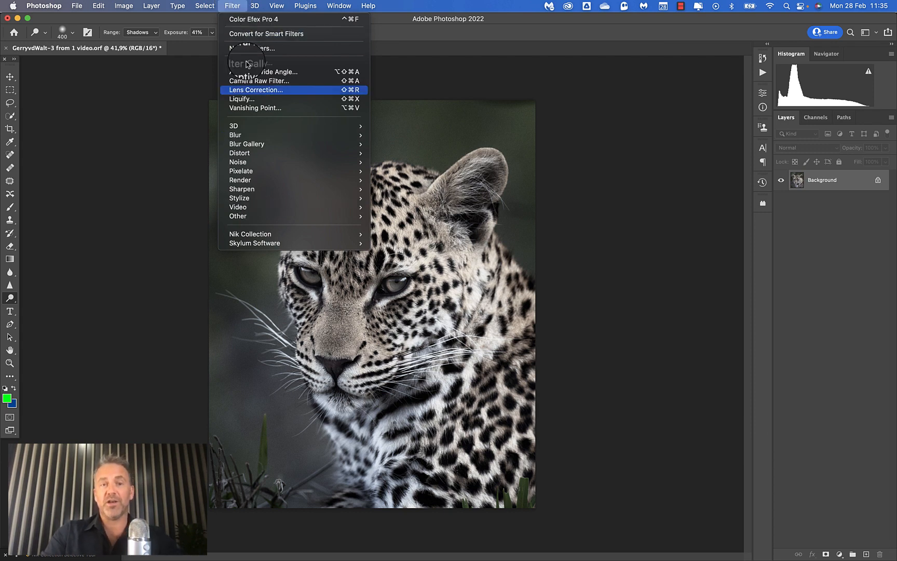
mouse_move(259, 233)
click(410, 244)
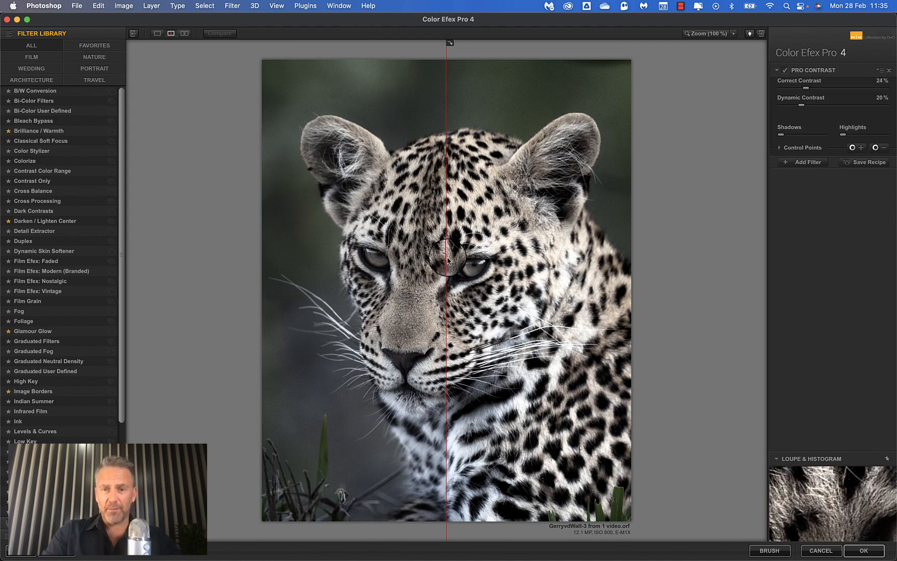
Move the preview split off the leopard, and set Pro Contrast's Correct Contrast to 3% and Dynamic Contrast to 16%.
drag(447, 257, 181, 285)
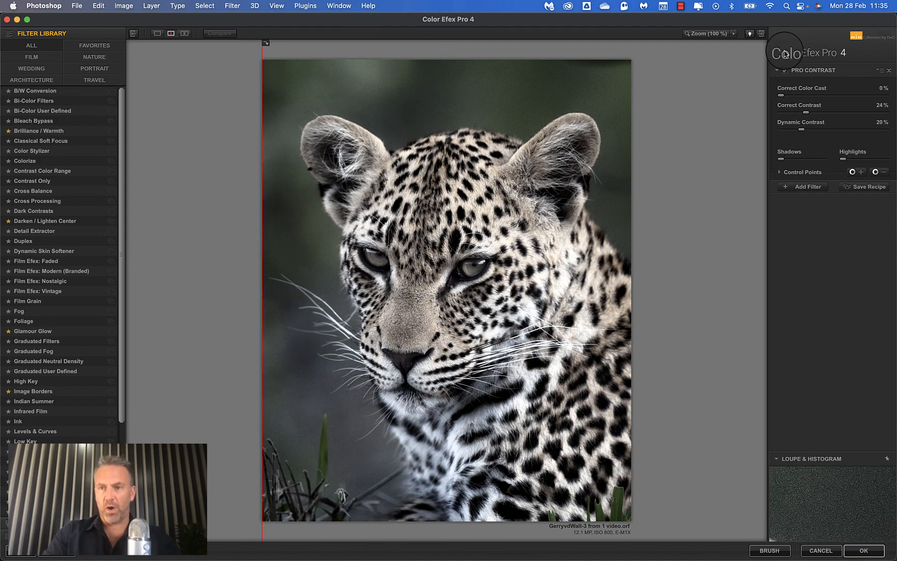
drag(806, 112, 740, 109)
drag(801, 129, 730, 130)
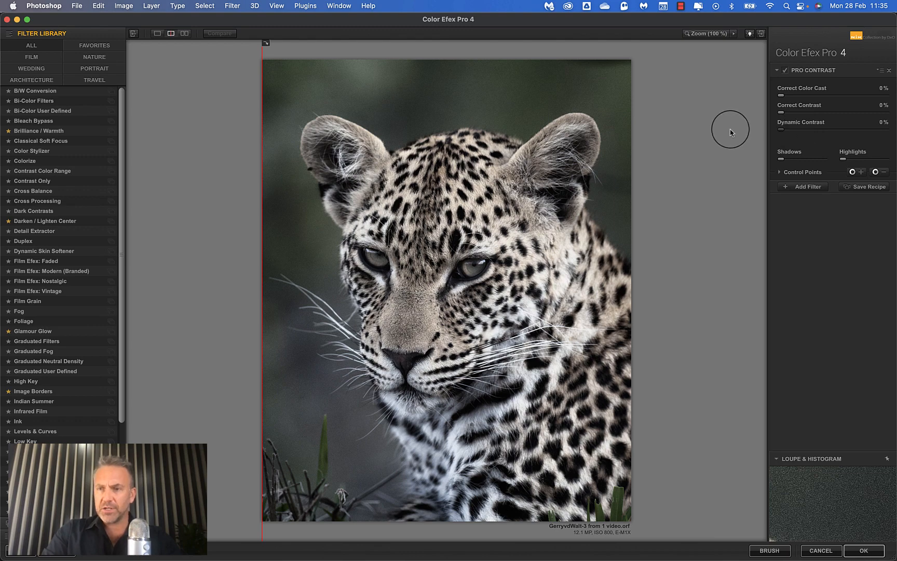
drag(783, 111, 814, 133)
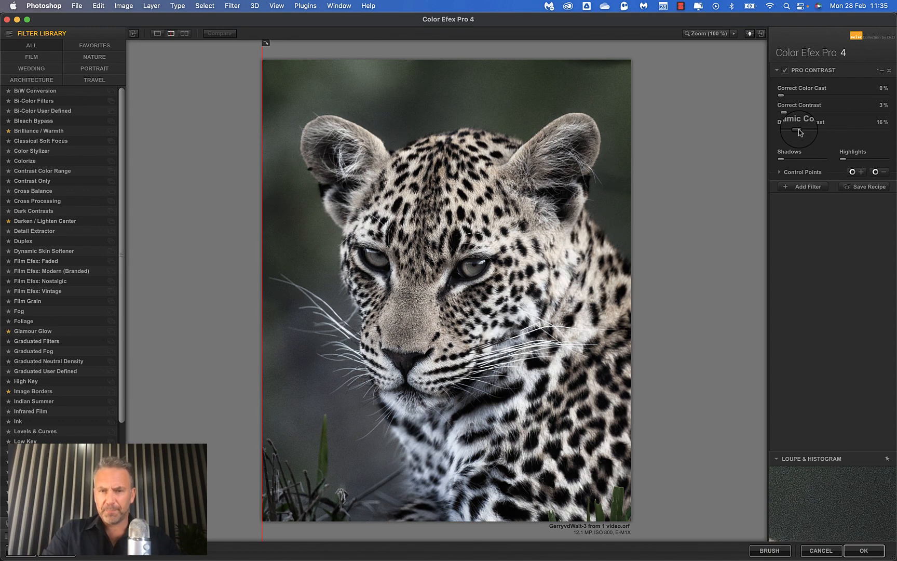
Add a Glamour Glow filter after Pro Contrast and set its Glow to 20%.
click(805, 187)
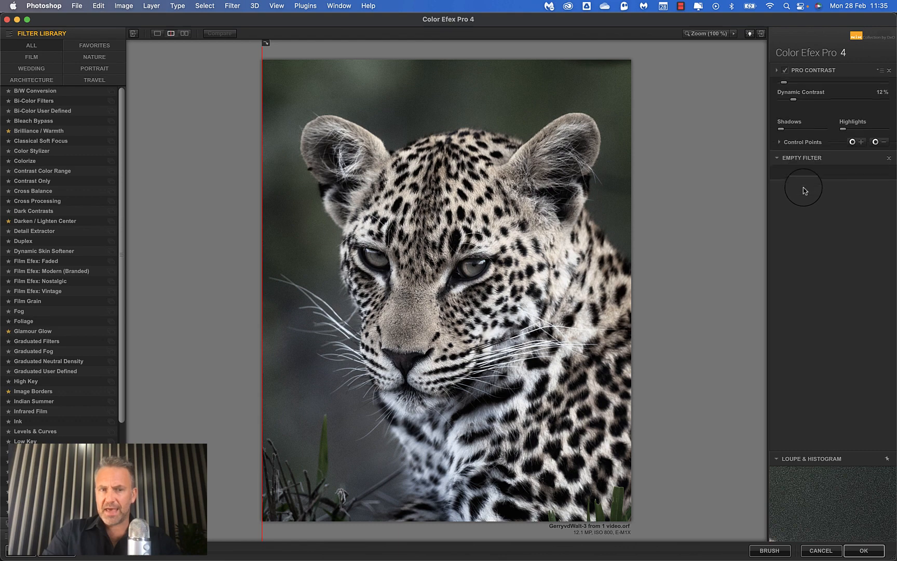
click(31, 331)
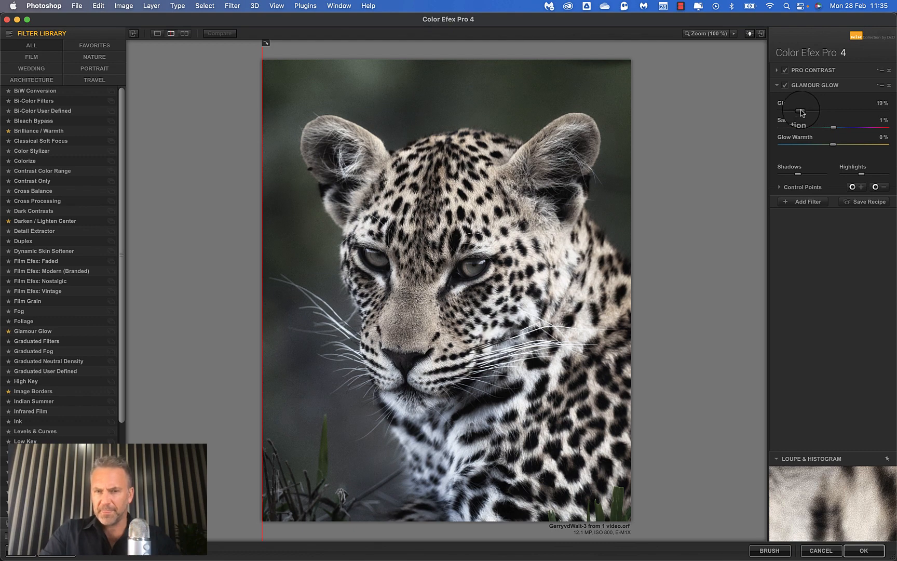
drag(799, 113, 803, 113)
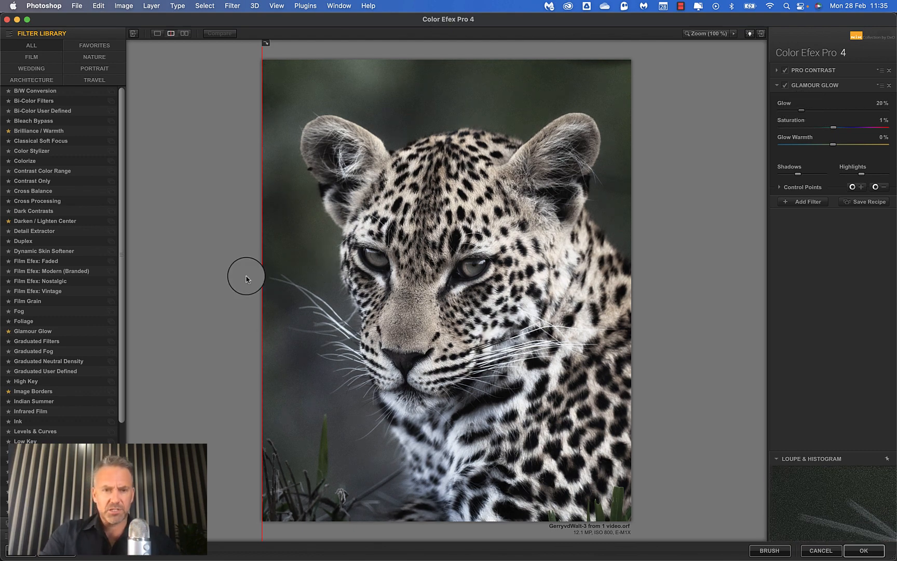
mouse_move(262, 277)
mouse_down()
mouse_move(592, 296)
mouse_move(333, 309)
mouse_move(581, 291)
mouse_move(227, 328)
mouse_move(420, 304)
mouse_move(250, 267)
mouse_up()
Add Darken / Lighten Center with Center Luminosity 4% and Border Luminosity -25%, and apply all the filters to the image.
click(805, 201)
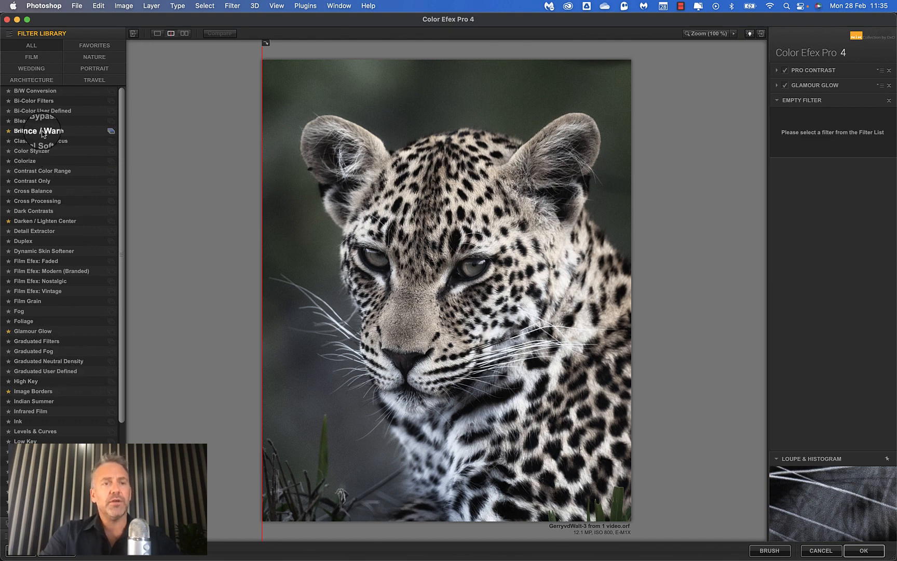
click(41, 222)
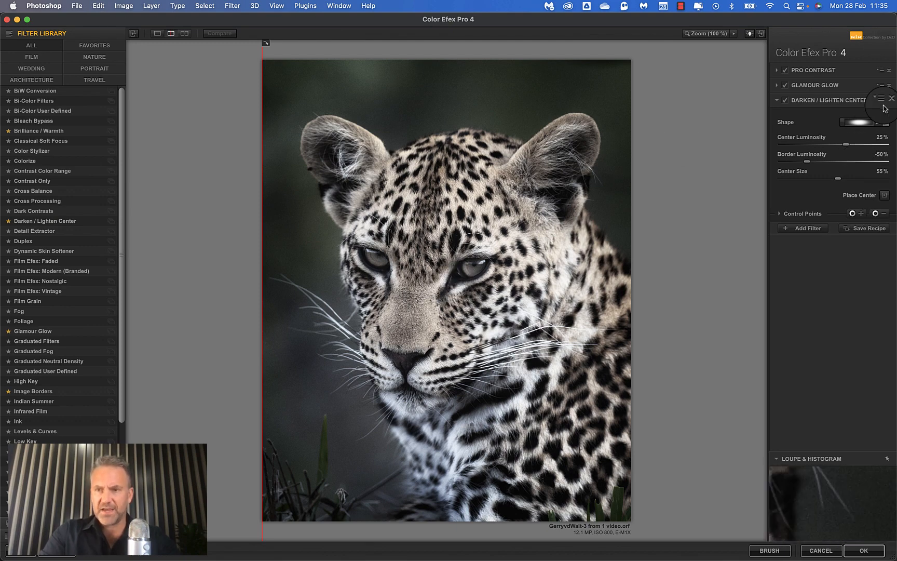
click(836, 144)
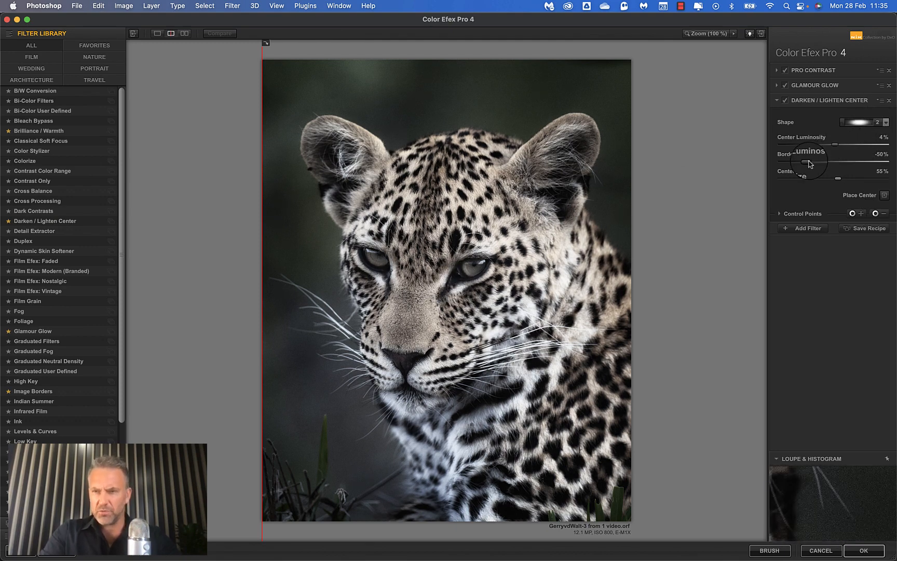
mouse_move(811, 162)
mouse_down()
mouse_move(802, 161)
mouse_move(821, 163)
mouse_up()
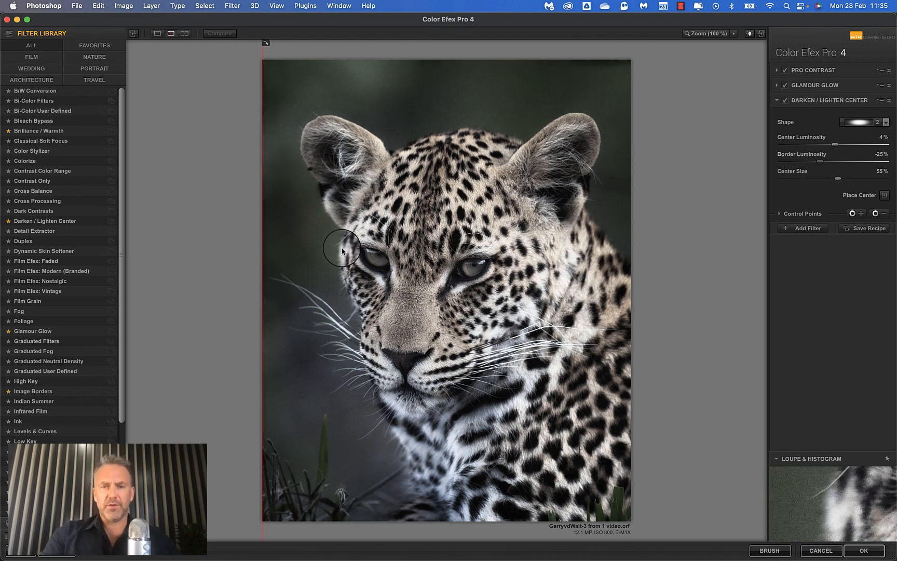
click(865, 552)
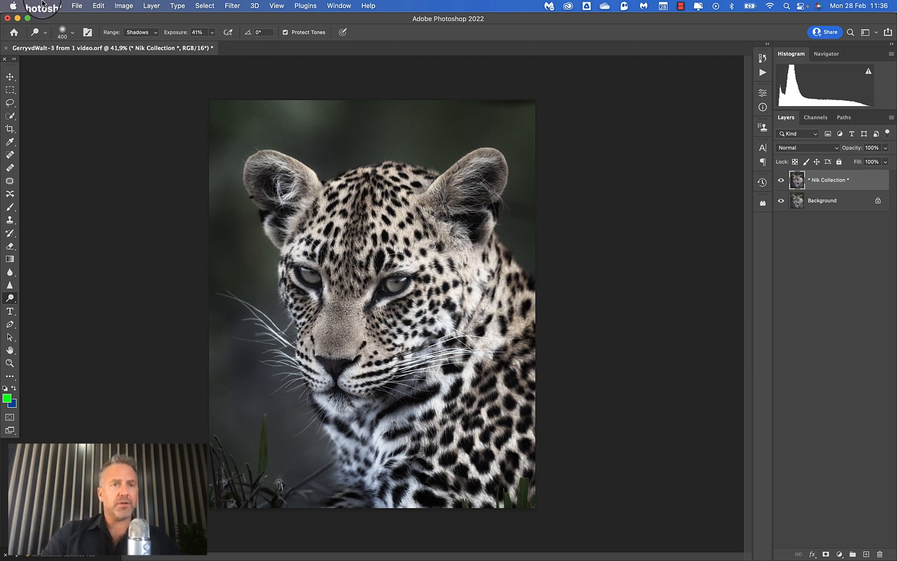
Export the finished image as a PNG with a height of 1920 px.
click(77, 6)
mouse_move(94, 148)
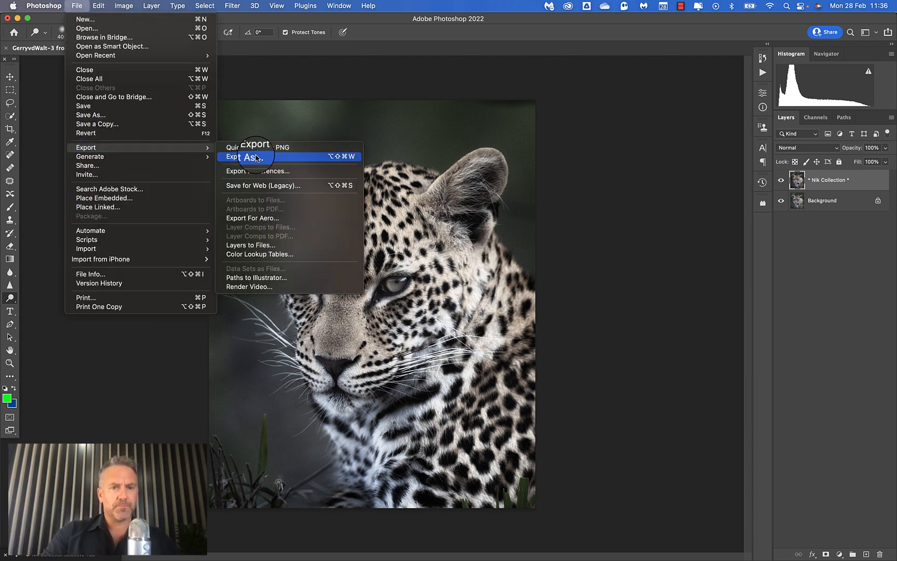
click(244, 162)
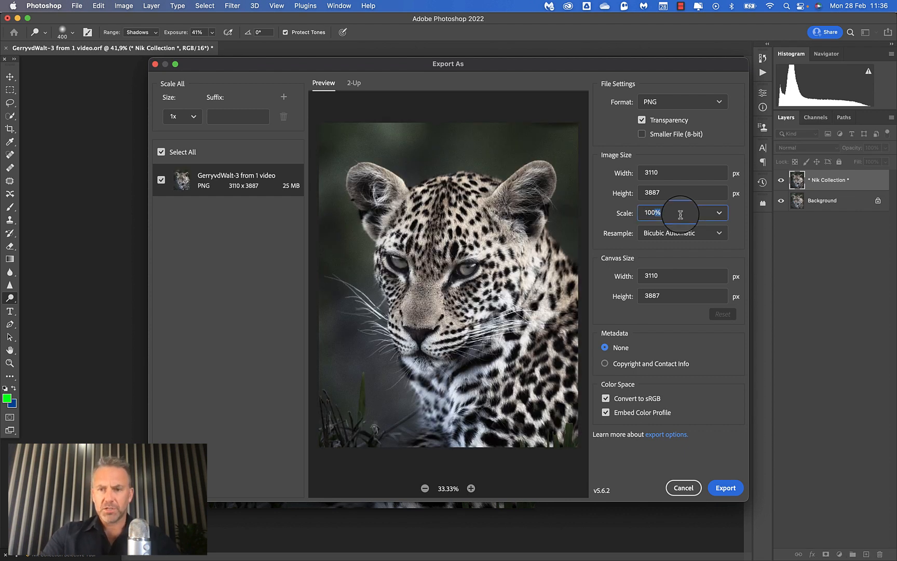
click(658, 193)
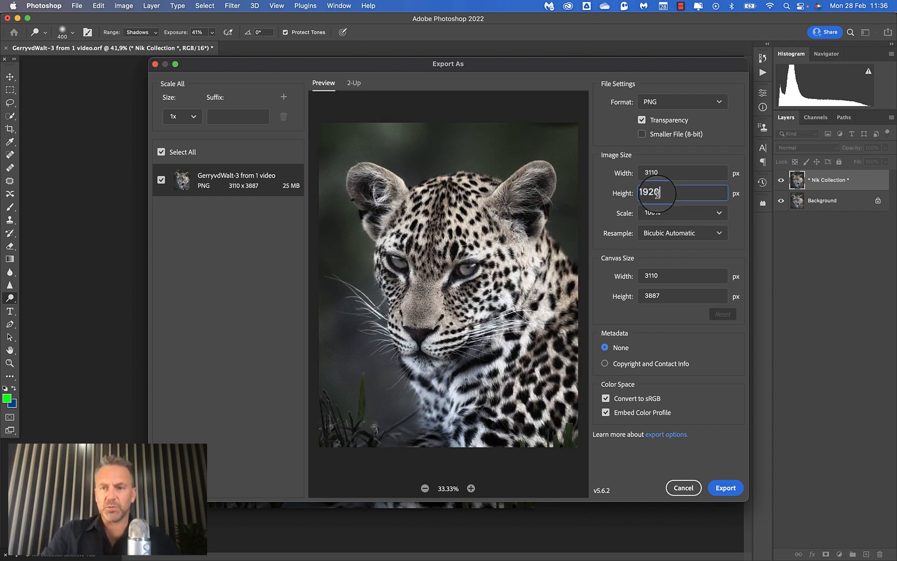
click(716, 433)
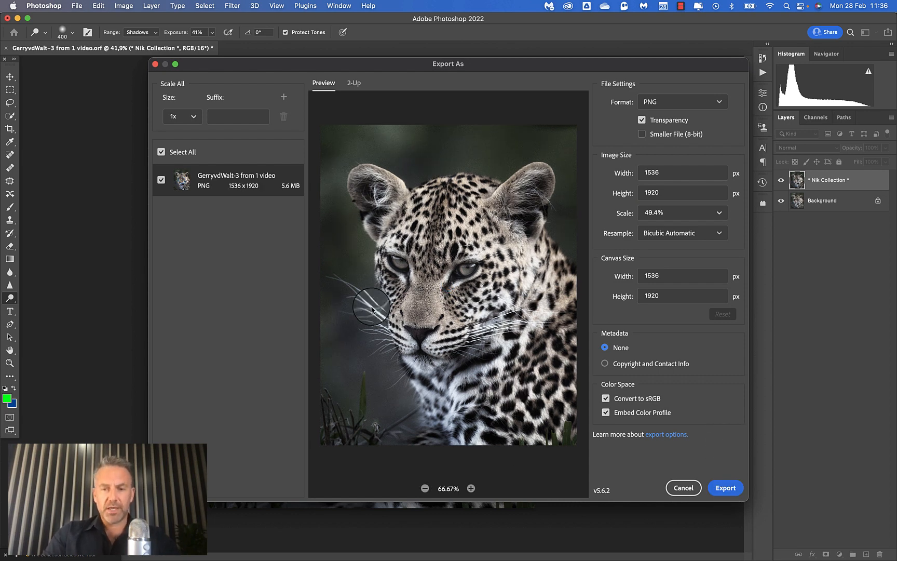
click(725, 488)
Save the export in the Leopard folder, reusing the monochrome file's name with Monochrome replaced by Vintage.
click(356, 145)
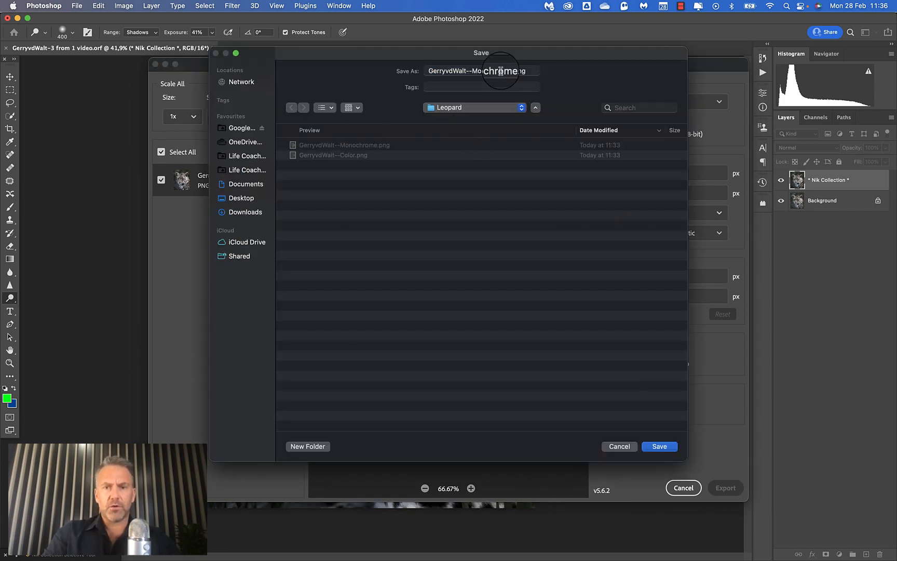
double_click(491, 71)
key(BackSpace)
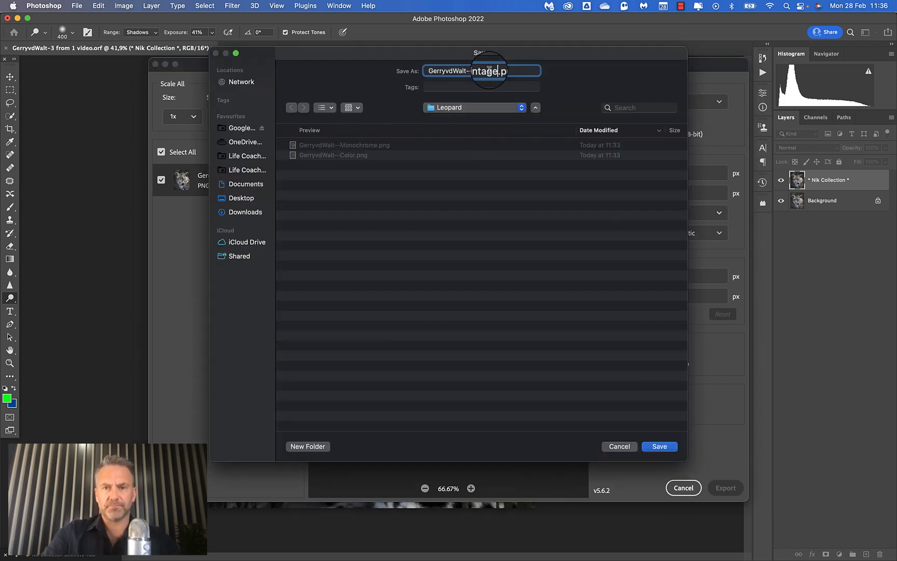
click(655, 447)
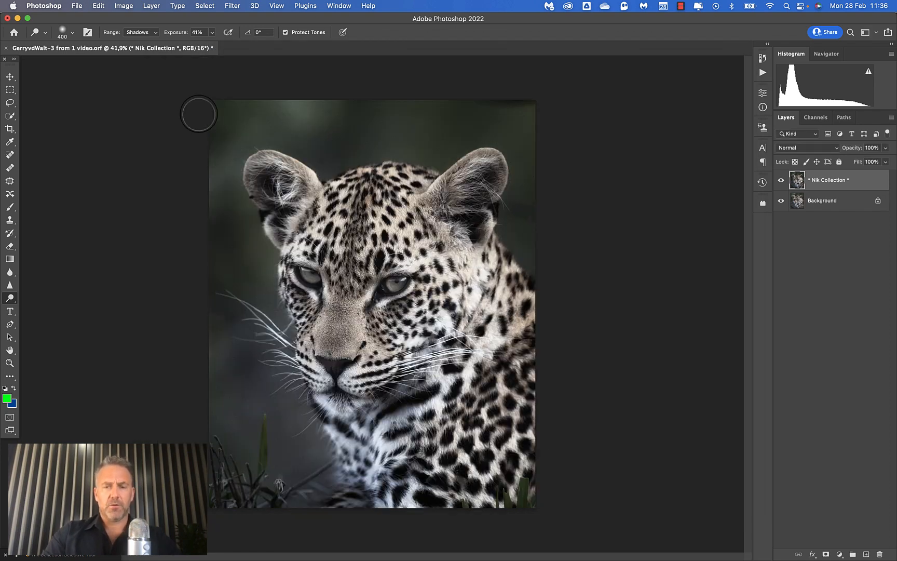
Switch to Lightroom Classic and show the Library grid with the catalog and folder navigation.
key(ctrl+Up)
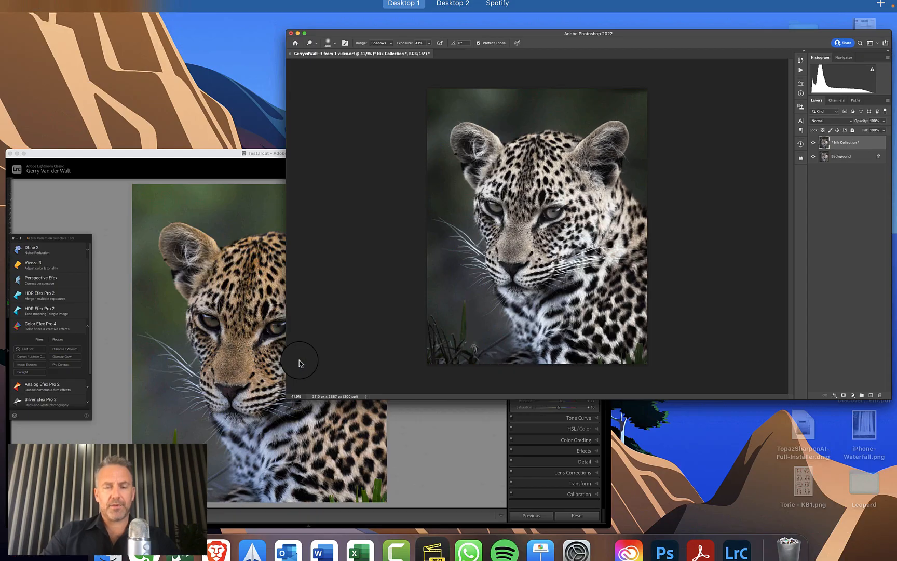
click(224, 385)
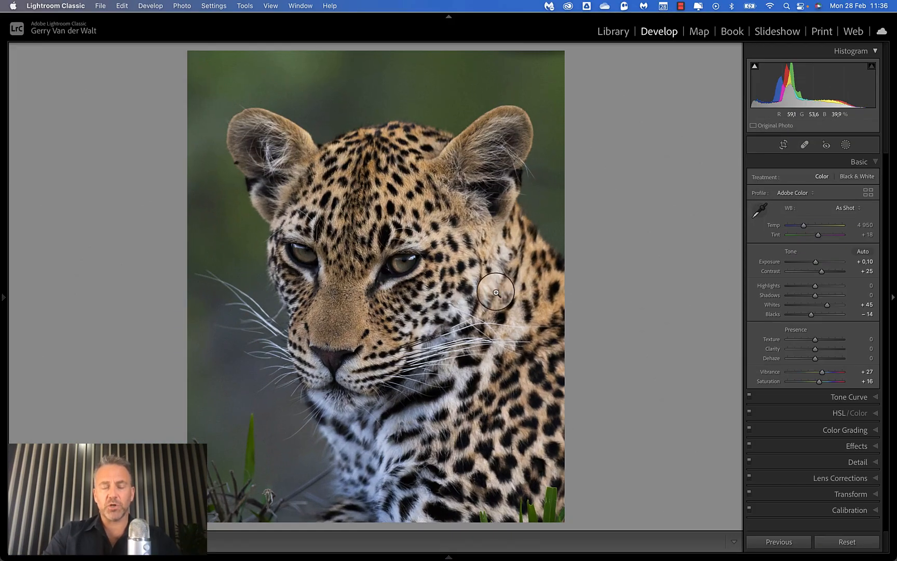
key(g)
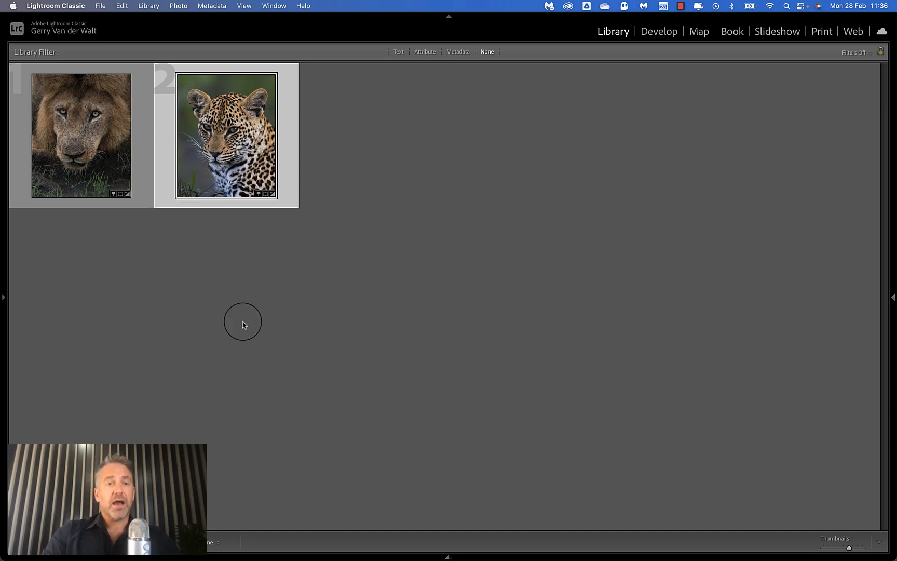
click(3, 297)
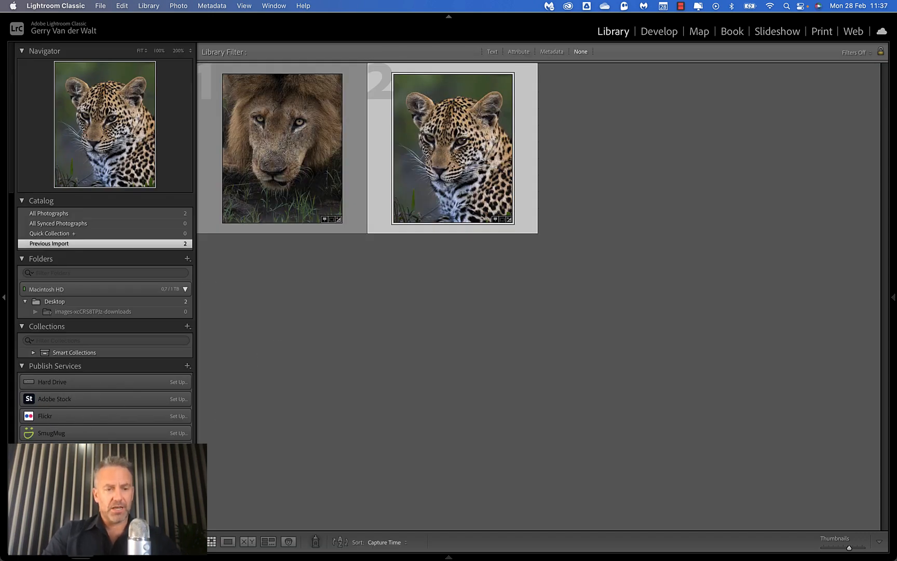
Import all the exported leopard images from the Desktop's Leopard folder into the catalog, and hide the folder navigation.
key(super+shift+i)
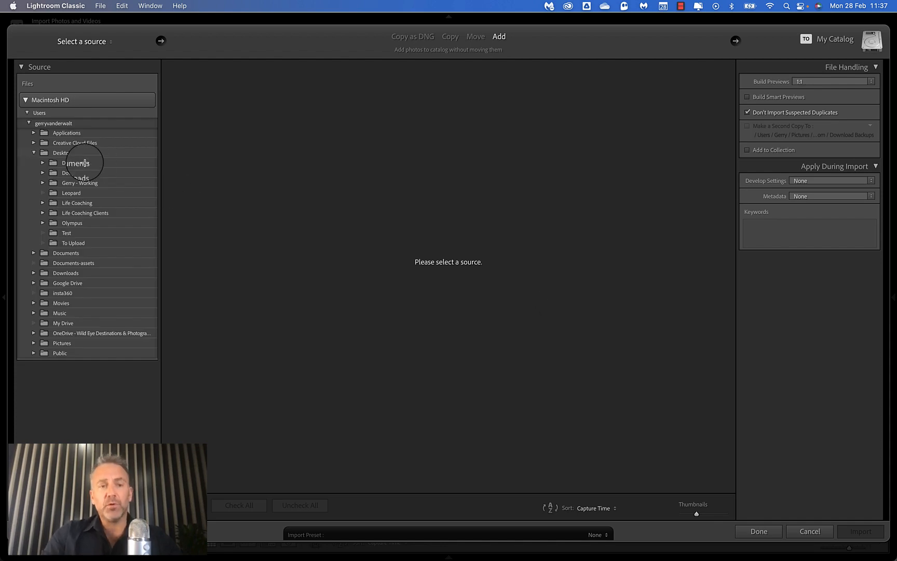
click(72, 202)
click(72, 193)
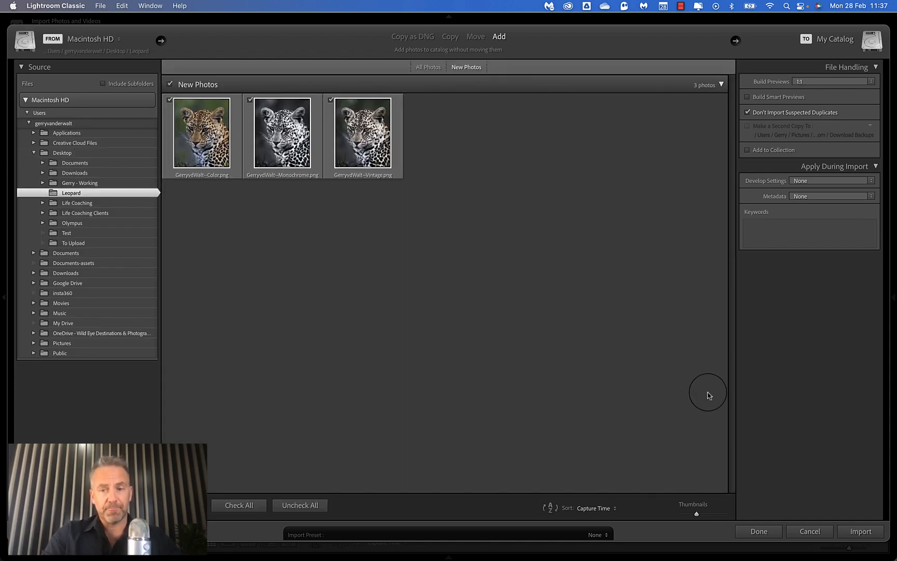
click(862, 533)
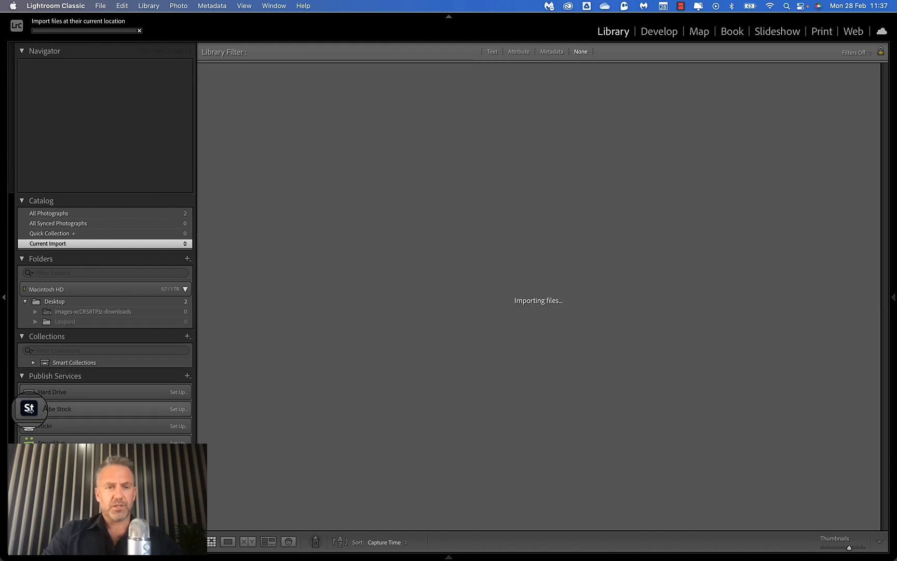
click(2, 277)
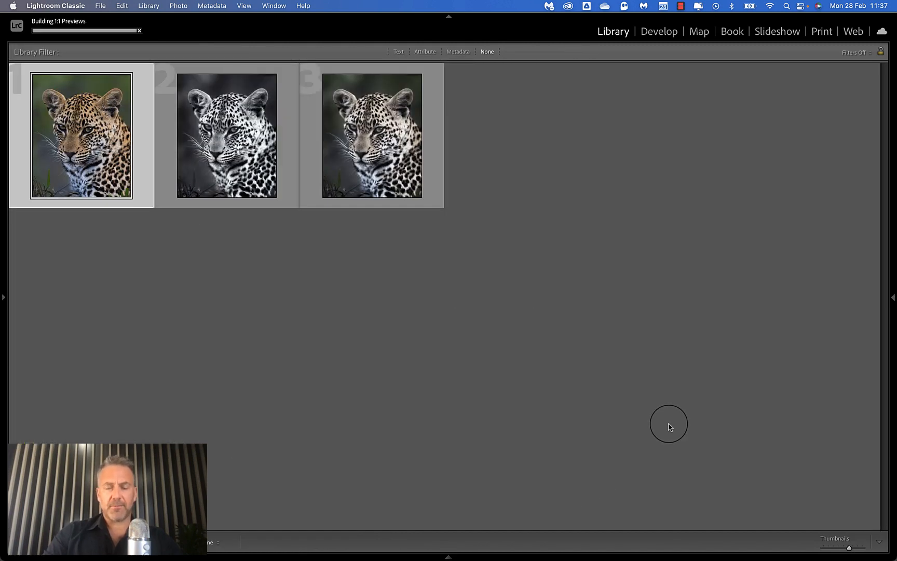
Compare the color, monochrome and vintage leopard images side by side in Survey view against a blacked-out interface.
key(super+a)
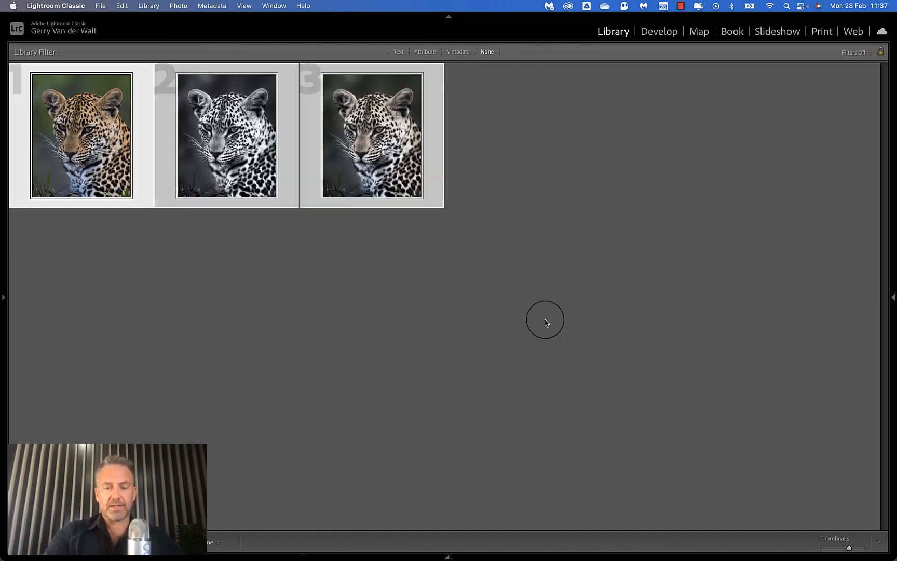
key(c)
key(e)
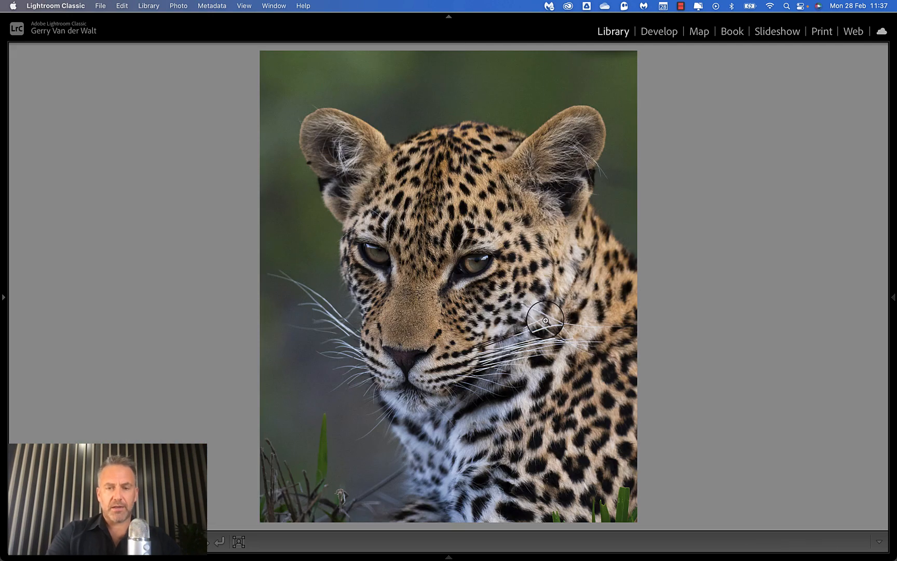
key(n)
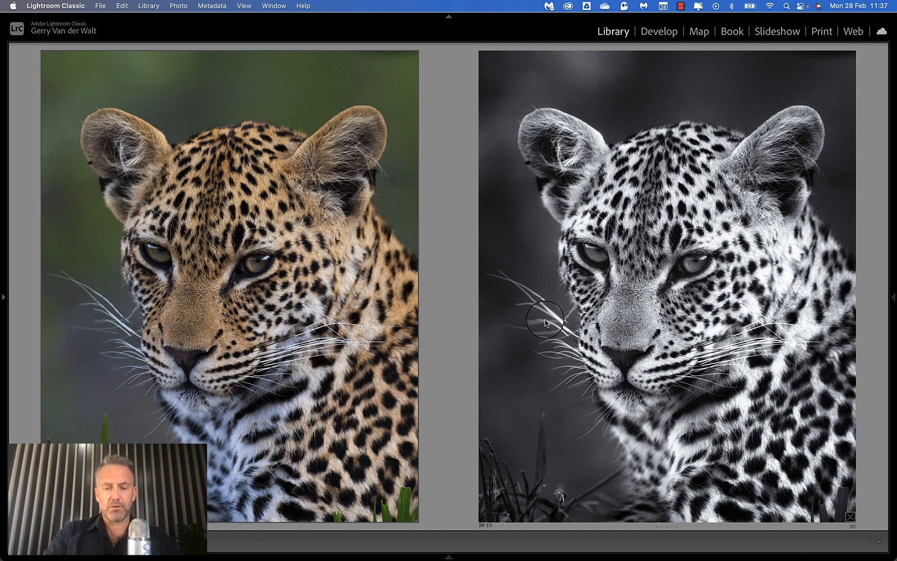
key(g)
key(super+a)
key(n)
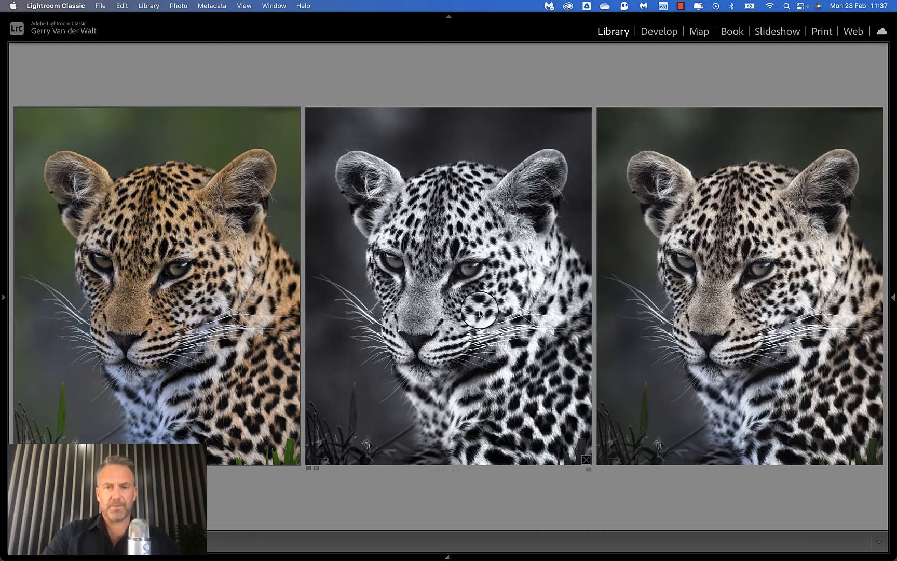
key(l)
key(l)
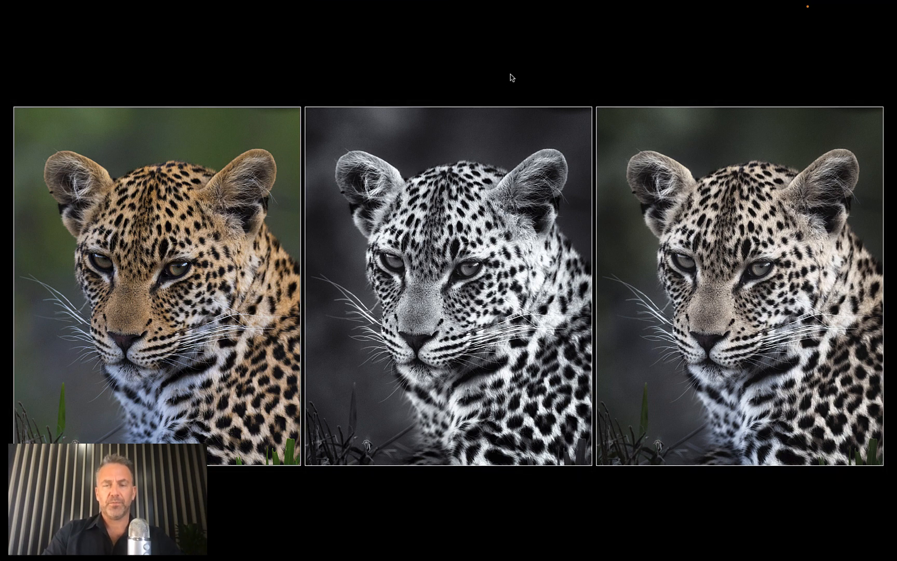